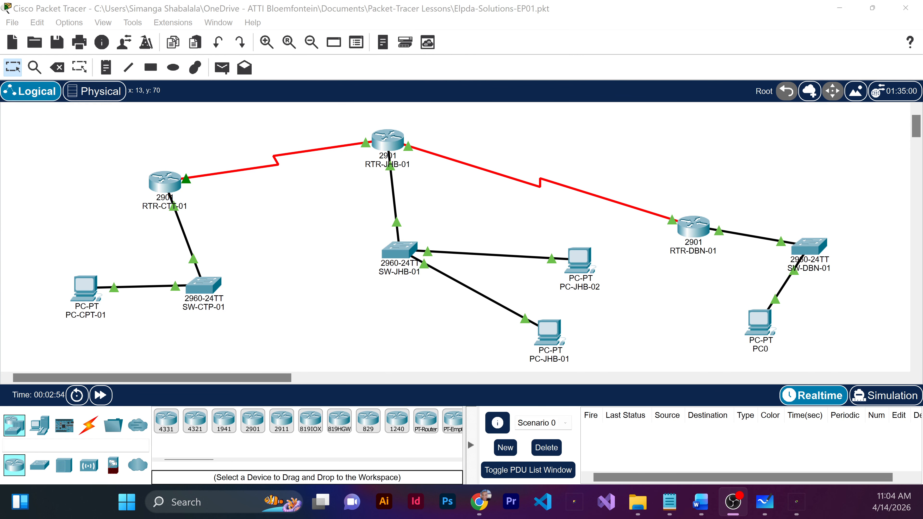
# - Examine the VLAN, subnet and gateway table in Microsoft Whiteboard alongside the network topology in Packet Tracer
pyautogui.hotkey('alt', 'Tab')
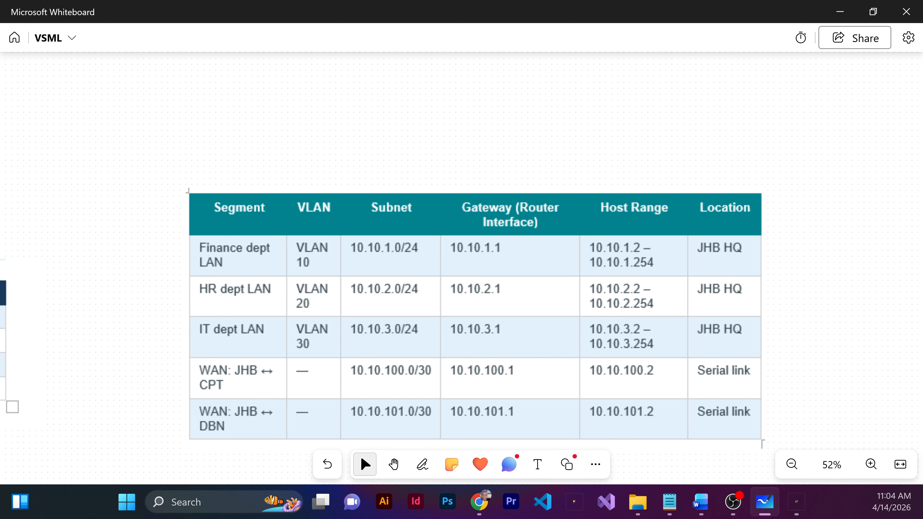
pyautogui.hotkey('alt', 'Tab')
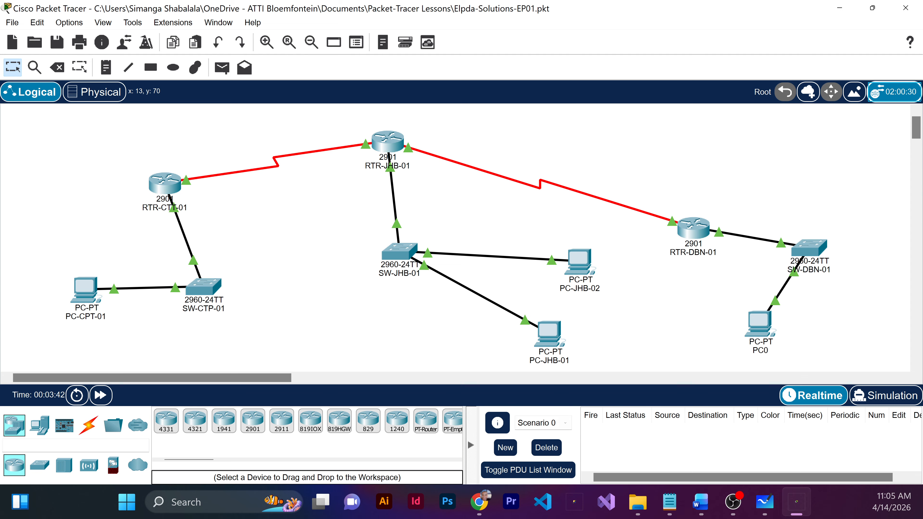
pyautogui.hotkey('alt', 'Tab')
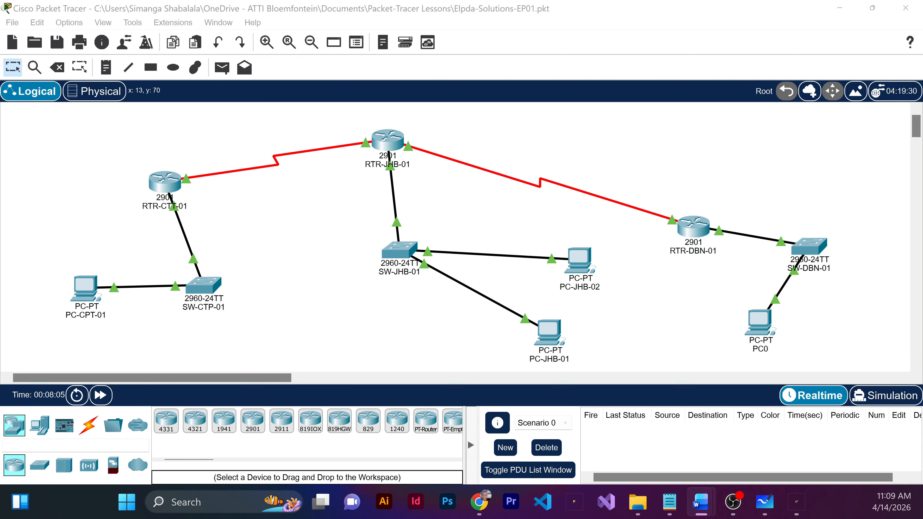
pyautogui.hotkey('alt', 'Tab')
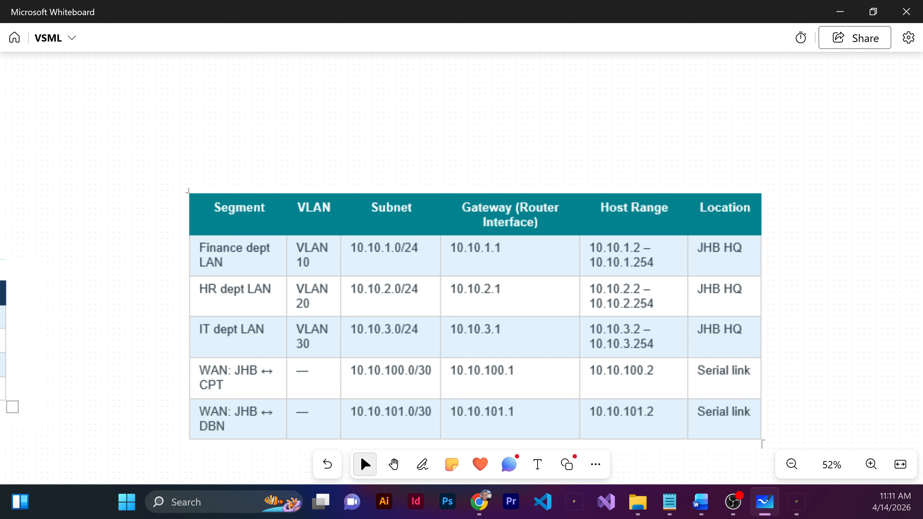
# - Paste the table comparing access port and trunk port features onto the VSML whiteboard
pyautogui.hotkey('alt', 'Tab')
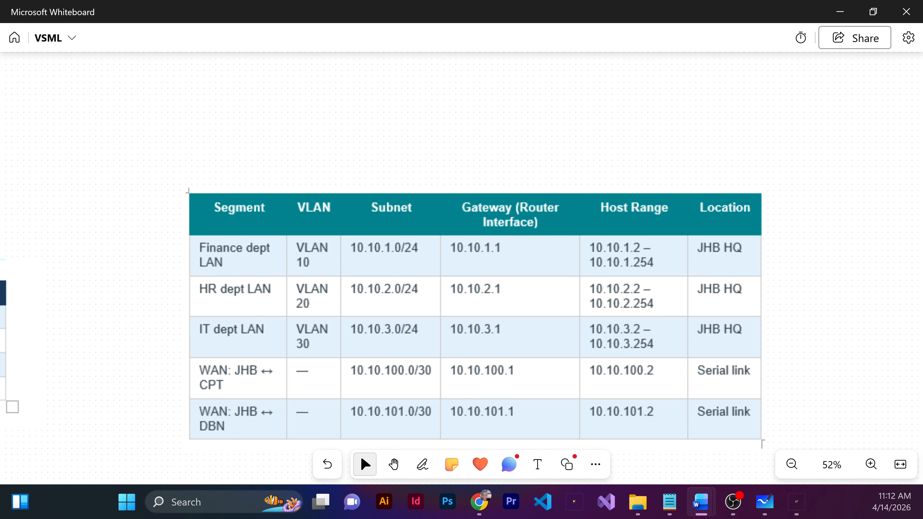
pyautogui.hotkey('ctrl', 'v')
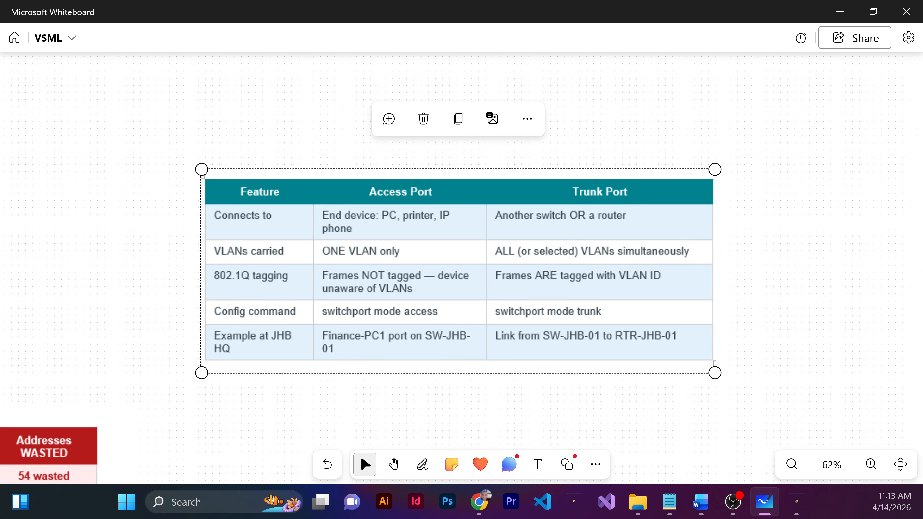
# - Switch to Packet Tracer and add a 2960 switch to the workspace below SW-JHB-01
pyautogui.hotkey('alt', 'Tab')
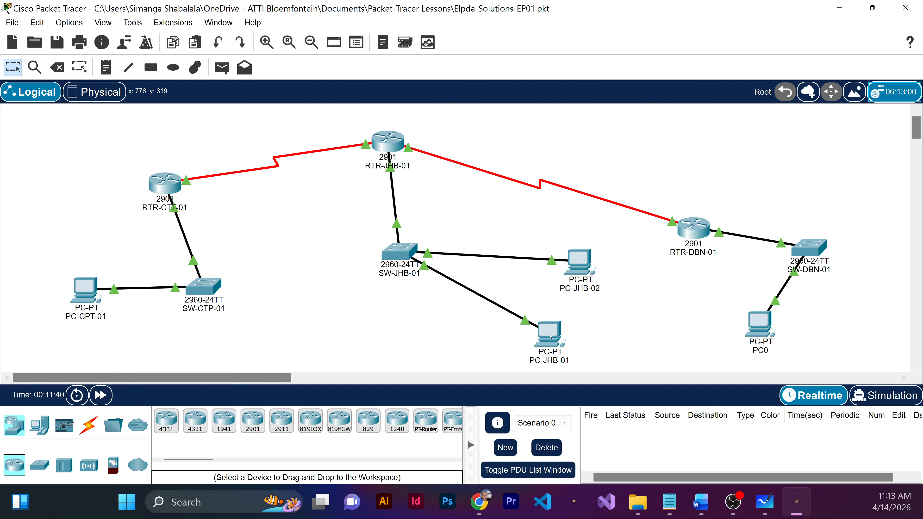
pyautogui.moveTo(549, 342)
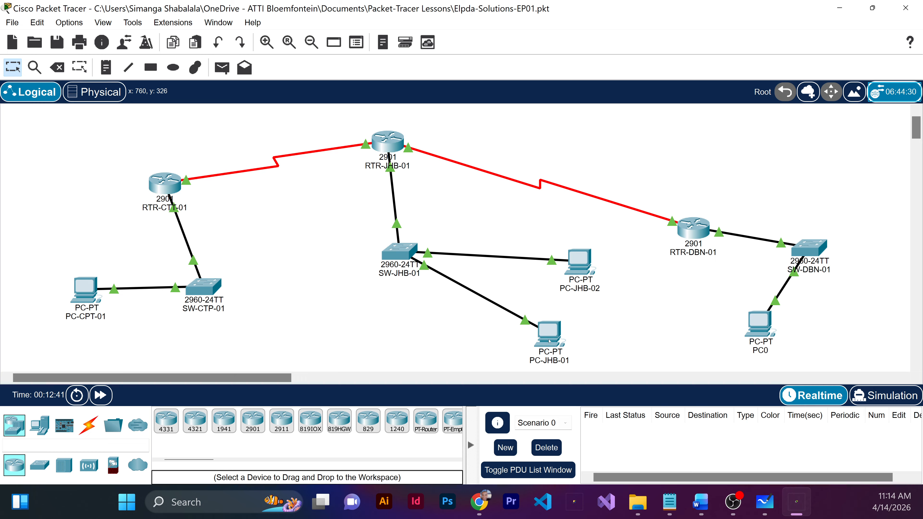
pyautogui.click(40, 466)
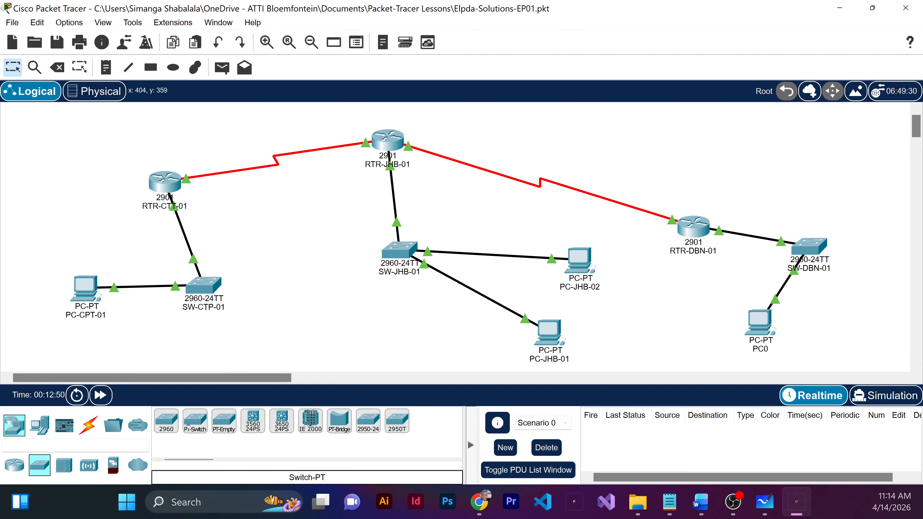
pyautogui.moveTo(166, 422); pyautogui.dragTo(398, 328)
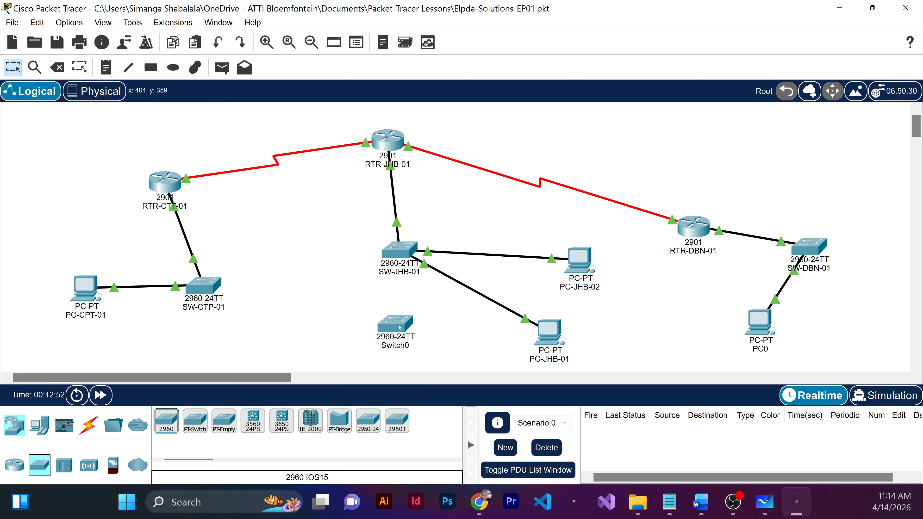
# - Set the new switch's display name to SW-JHB-02 and close its configuration window
pyautogui.click(388, 326)
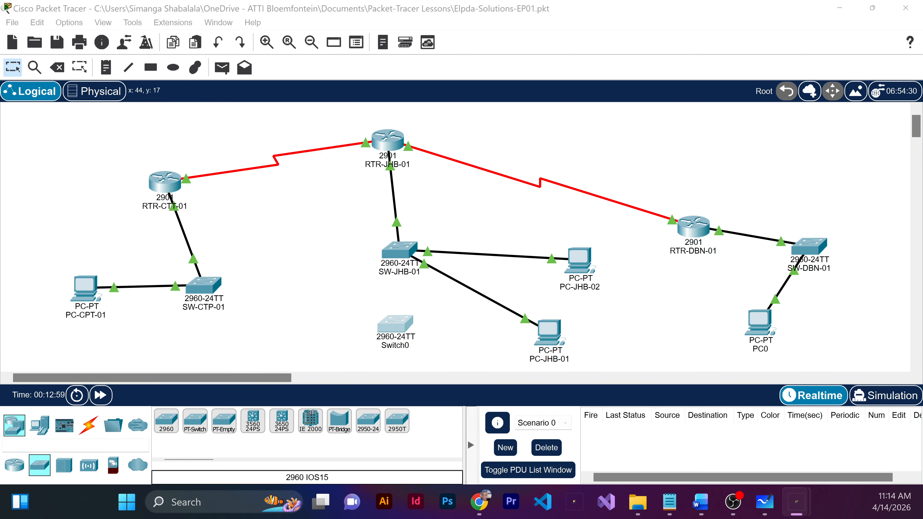
pyautogui.moveTo(0, 120); pyautogui.dragTo(288, 113)
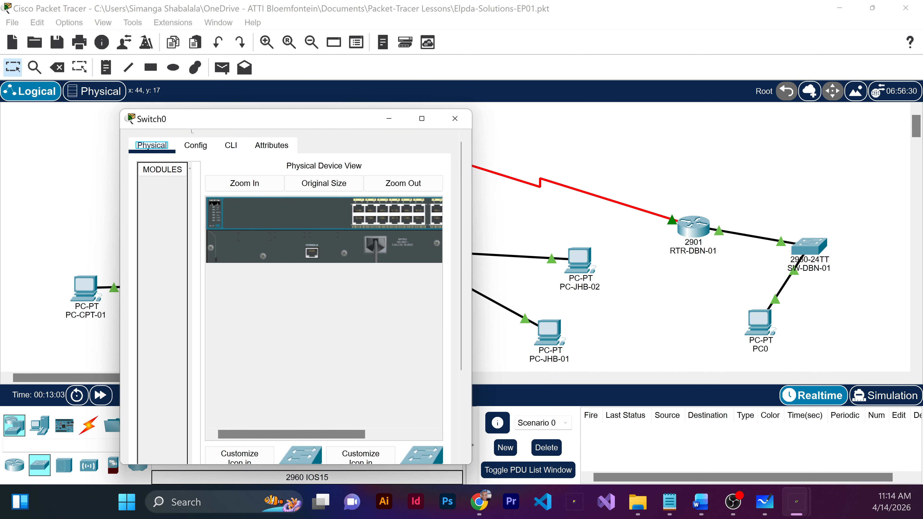
pyautogui.click(195, 145)
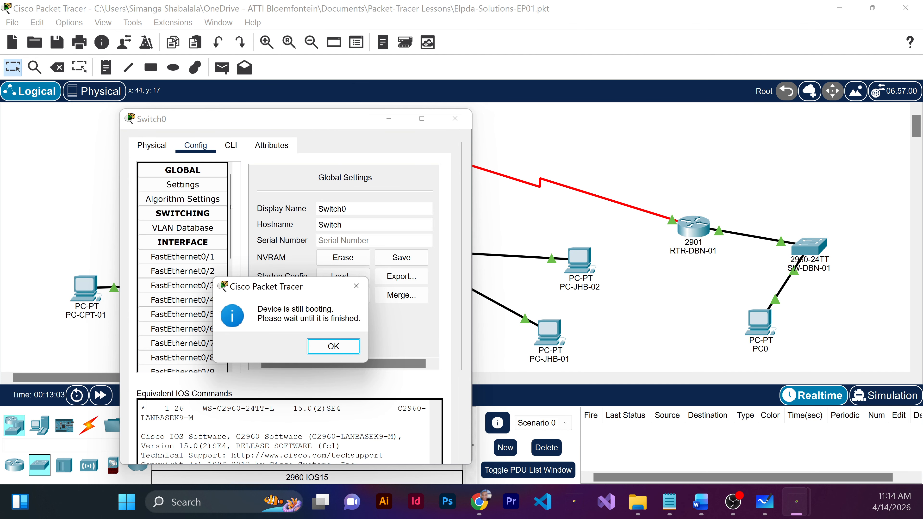
pyautogui.click(333, 352)
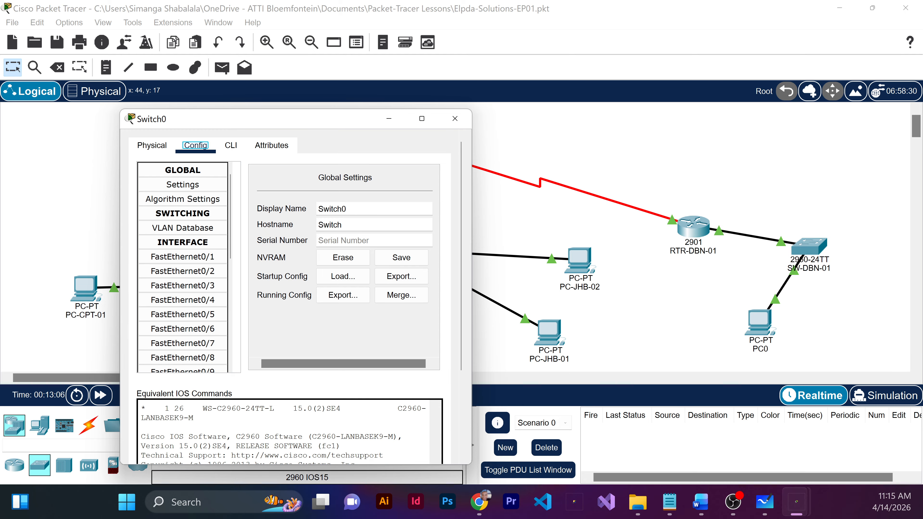
pyautogui.doubleClick(332, 209)
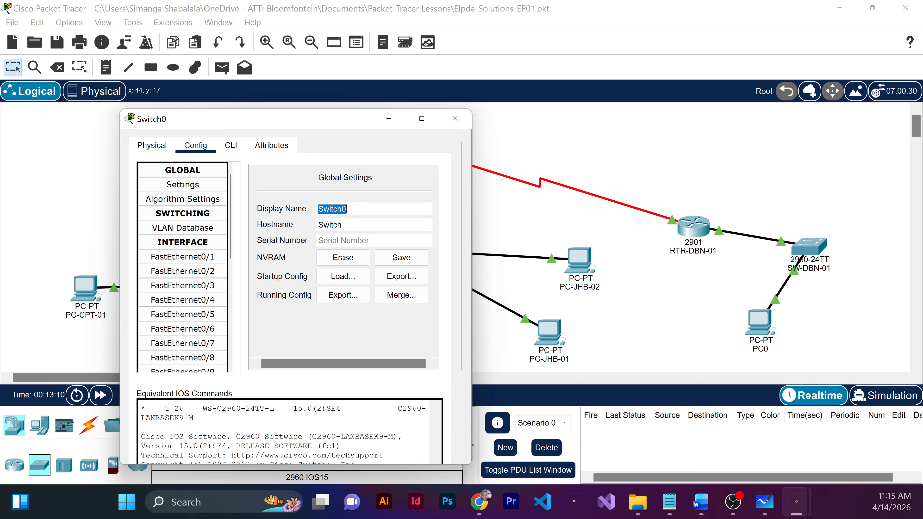
pyautogui.write('SW')
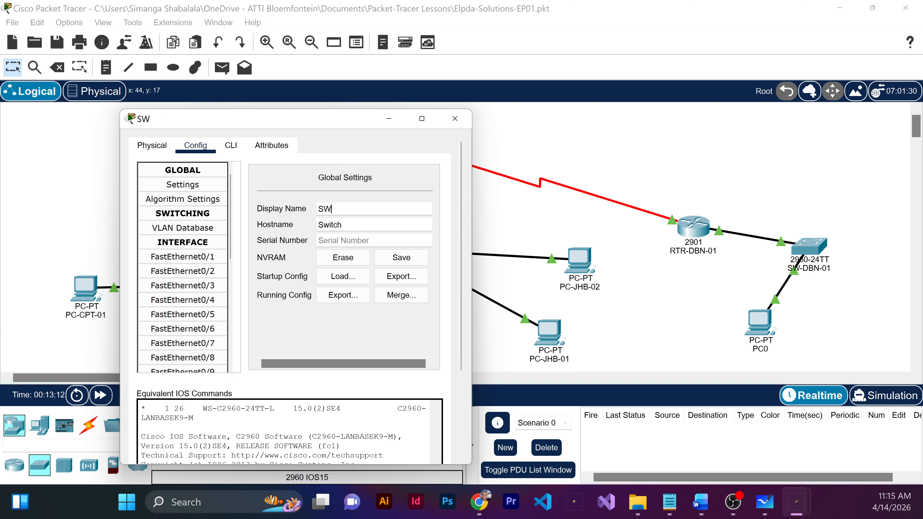
pyautogui.write('-JHB-02')
pyautogui.click(454, 120)
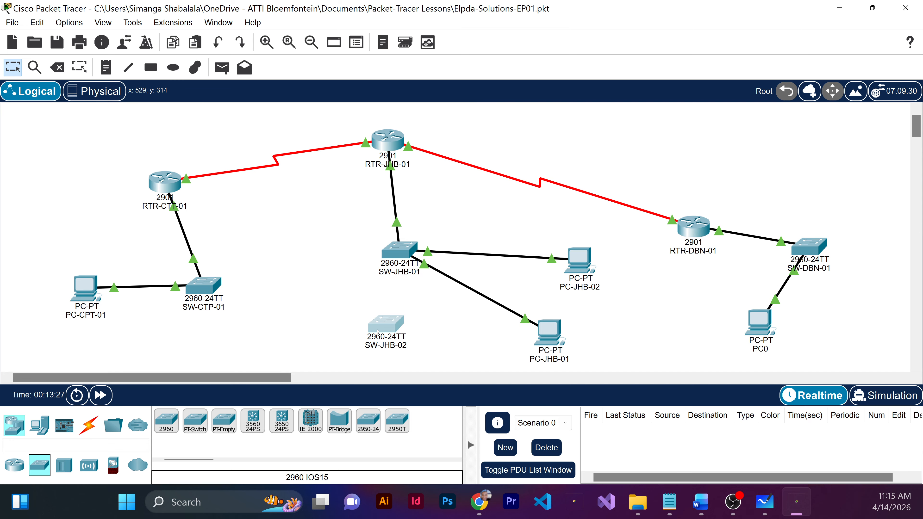
# - Reposition SW-JHB-02 slightly to the lower left of SW-JHB-01, leaving free space beneath it
pyautogui.moveTo(378, 331); pyautogui.dragTo(360, 331)
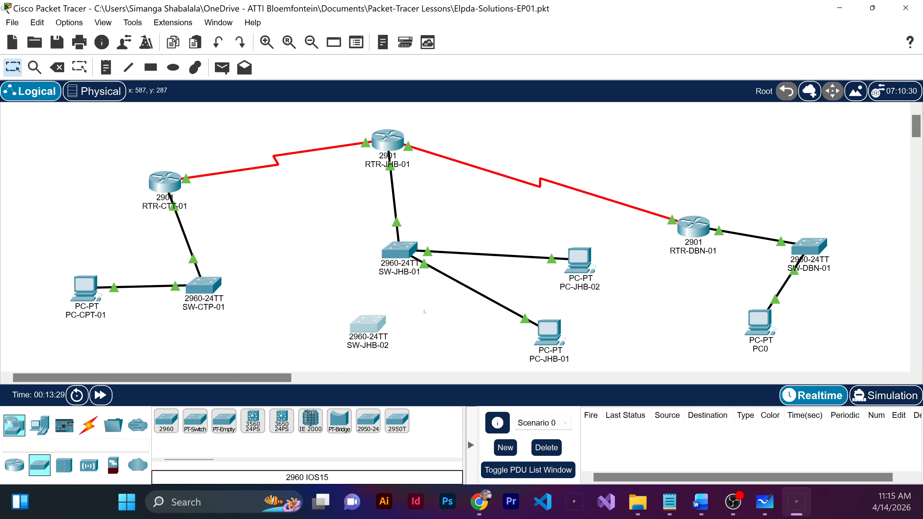
pyautogui.scroll(3, 425, 311)
pyautogui.scroll(-6, 432, 308)
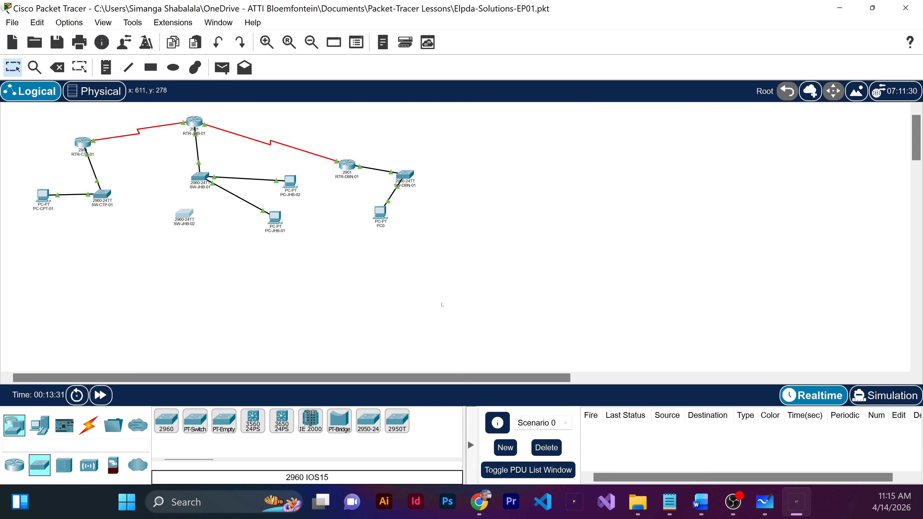
pyautogui.scroll(-1, 442, 305)
pyautogui.scroll(3, 441, 305)
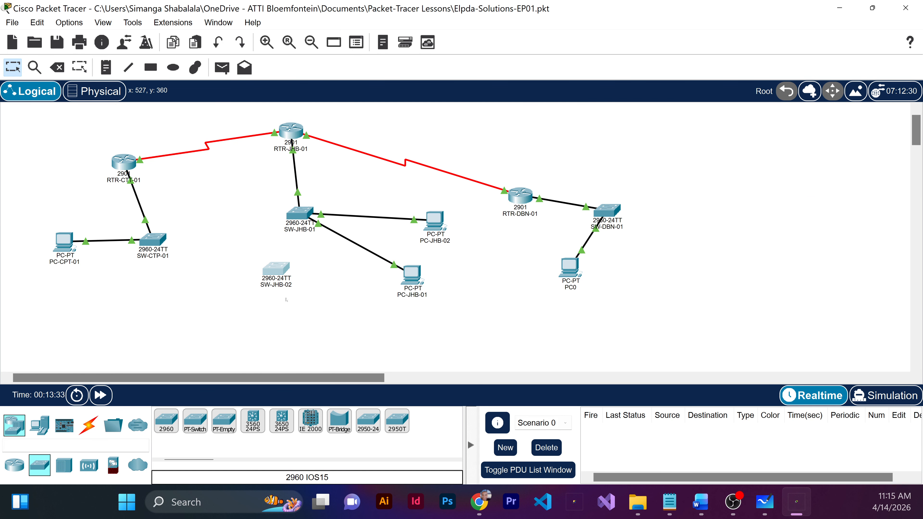
pyautogui.moveTo(272, 269); pyautogui.dragTo(326, 310)
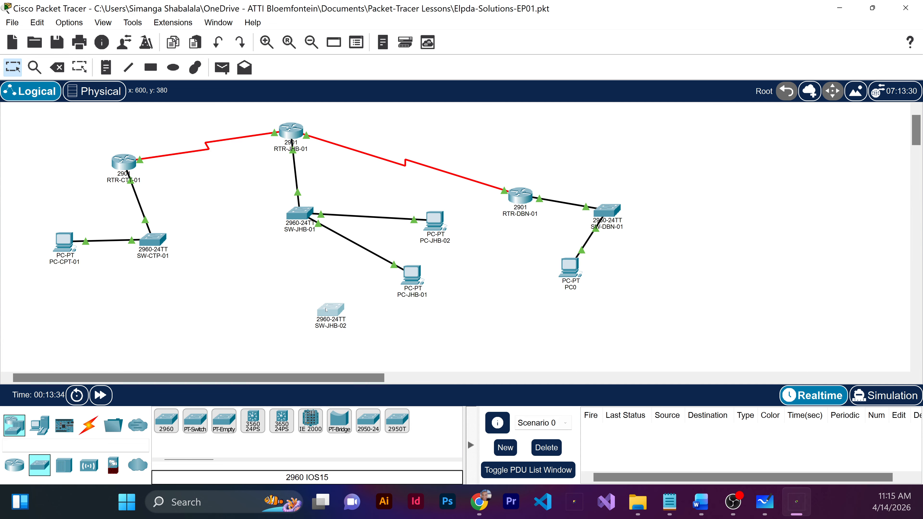
pyautogui.hotkey('ctrl', 'z')
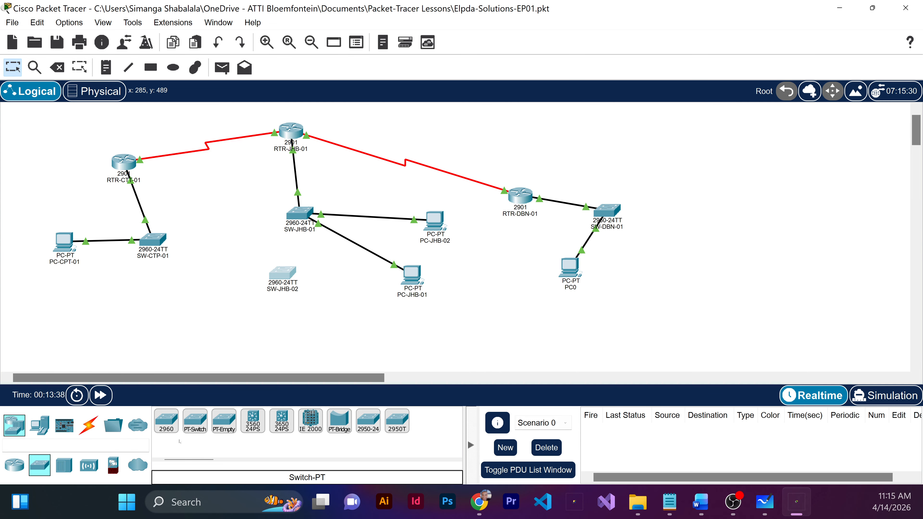
# - Add two PCs below SW-JHB-02 and shift the first one slightly closer to the second
pyautogui.click(15, 465)
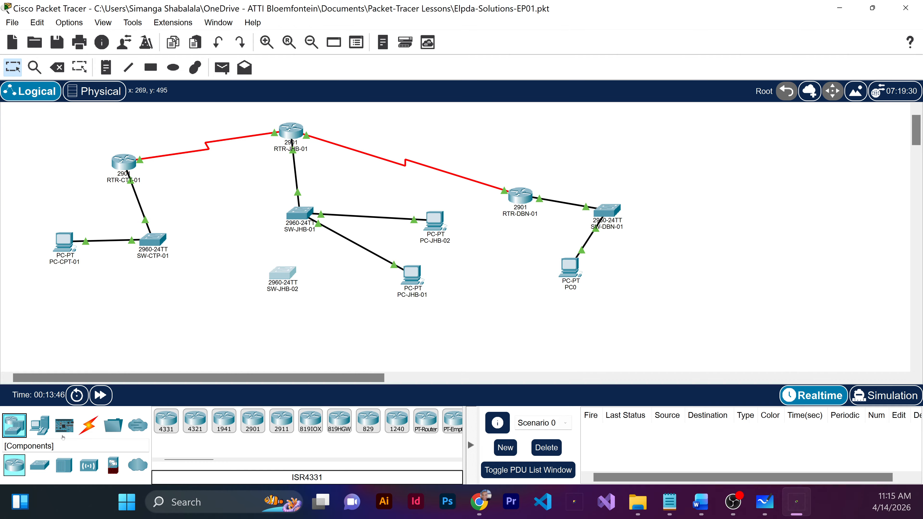
pyautogui.click(45, 428)
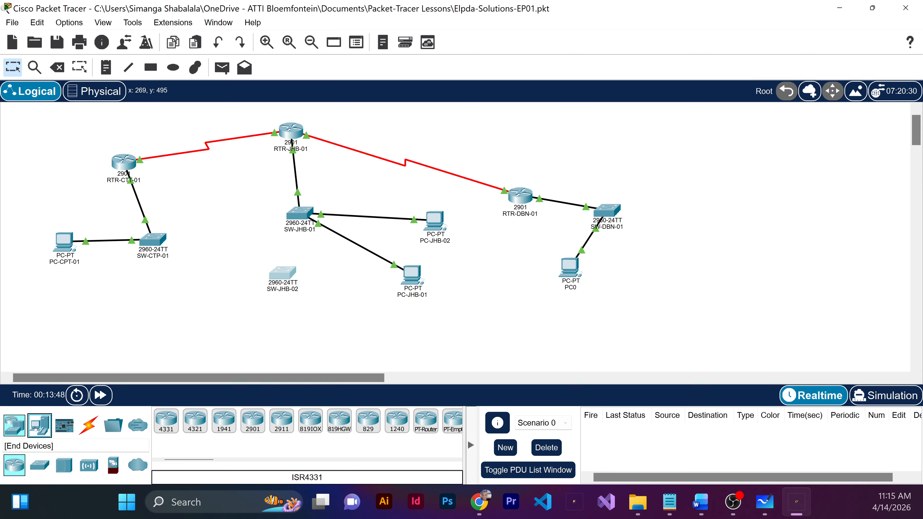
pyautogui.moveTo(166, 422); pyautogui.dragTo(376, 342)
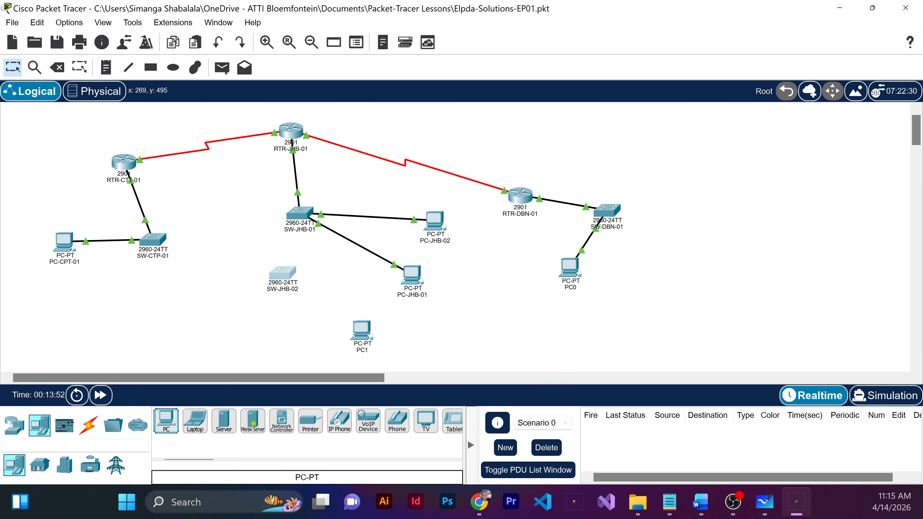
pyautogui.moveTo(168, 427); pyautogui.dragTo(307, 351)
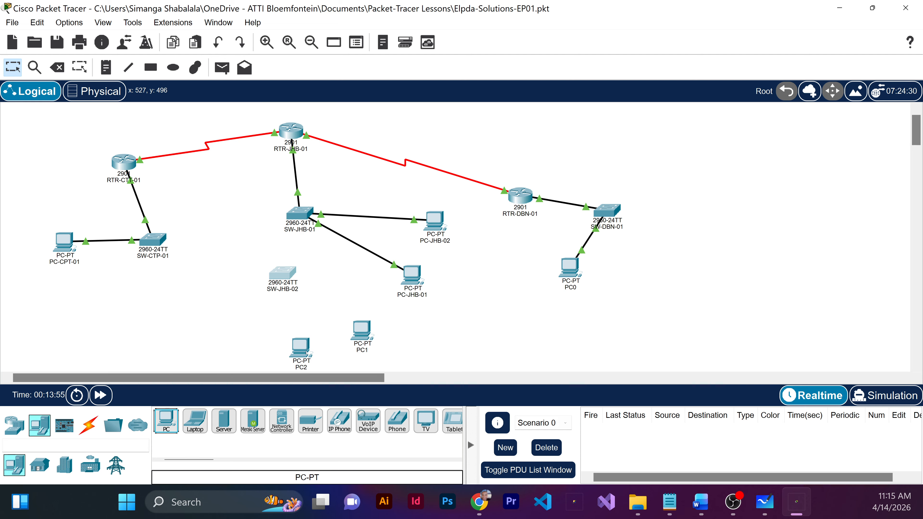
pyautogui.moveTo(359, 333); pyautogui.dragTo(348, 333)
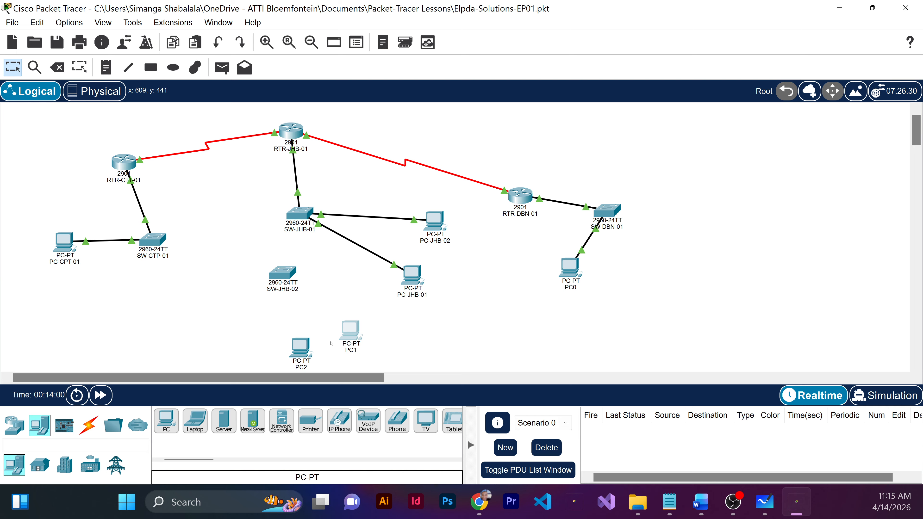
pyautogui.moveTo(357, 321)
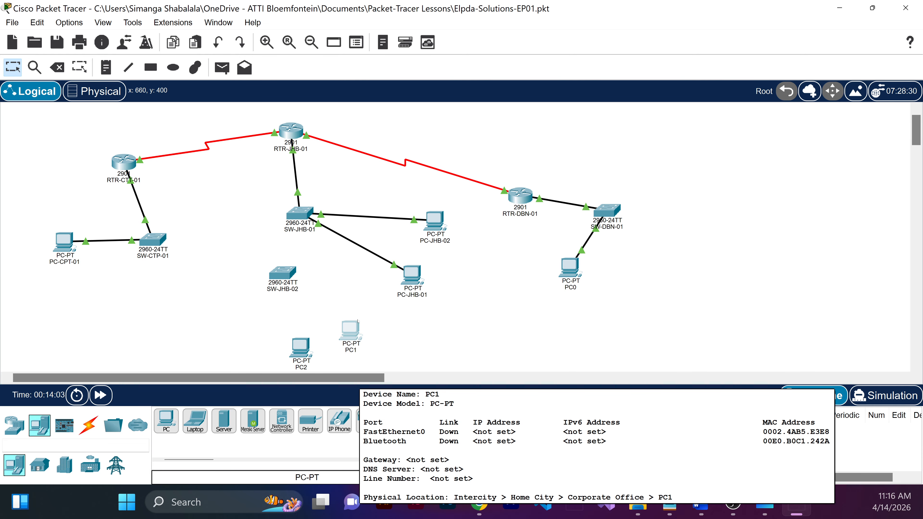
# - Connect PC1's FastEthernet0 port to FastEthernet0/1 on SW-JHB-02 with a copper straight-through cable
pyautogui.click(85, 432)
pyautogui.click(223, 421)
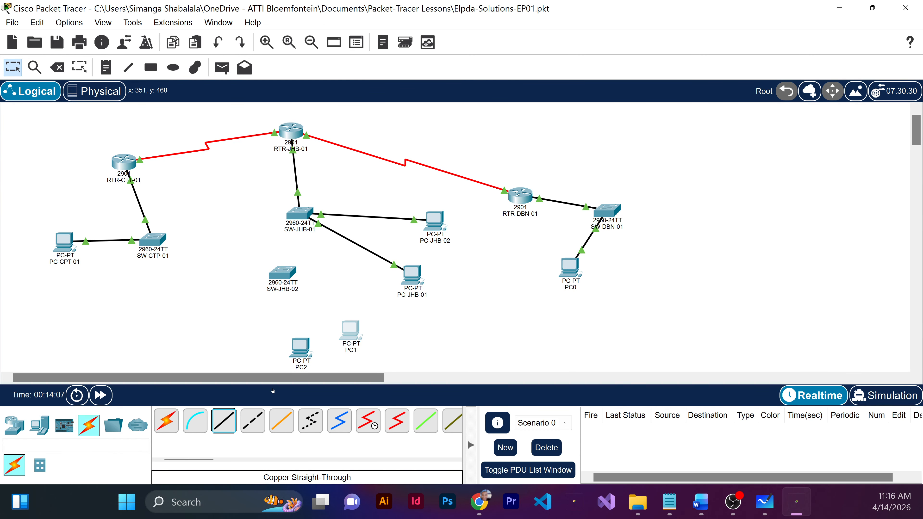
pyautogui.click(351, 335)
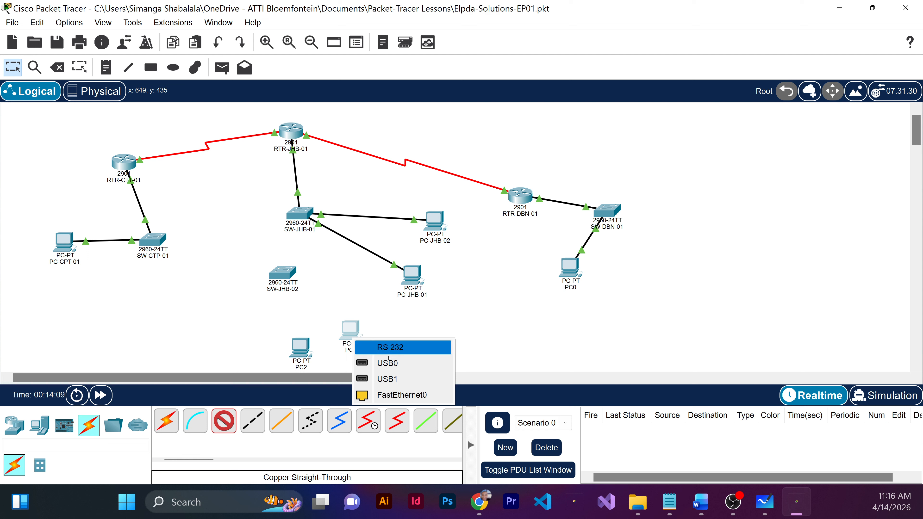
pyautogui.click(402, 395)
pyautogui.click(283, 271)
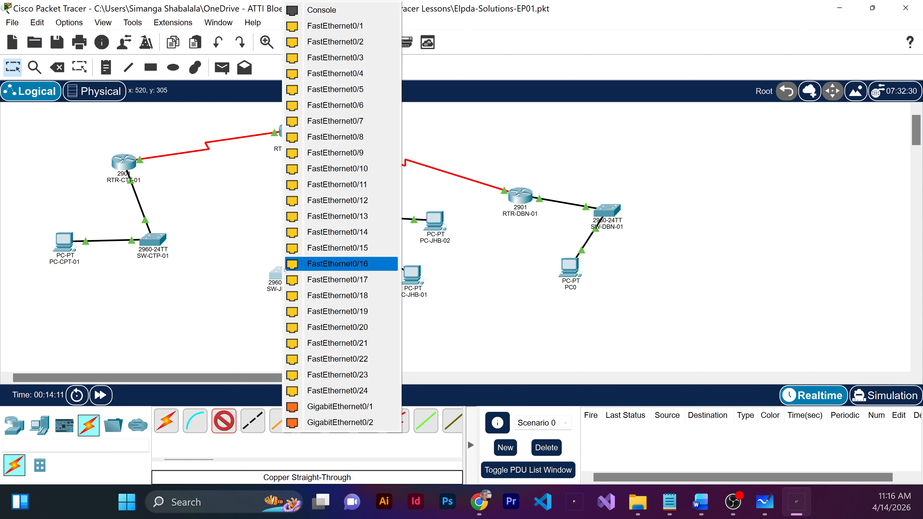
pyautogui.click(348, 30)
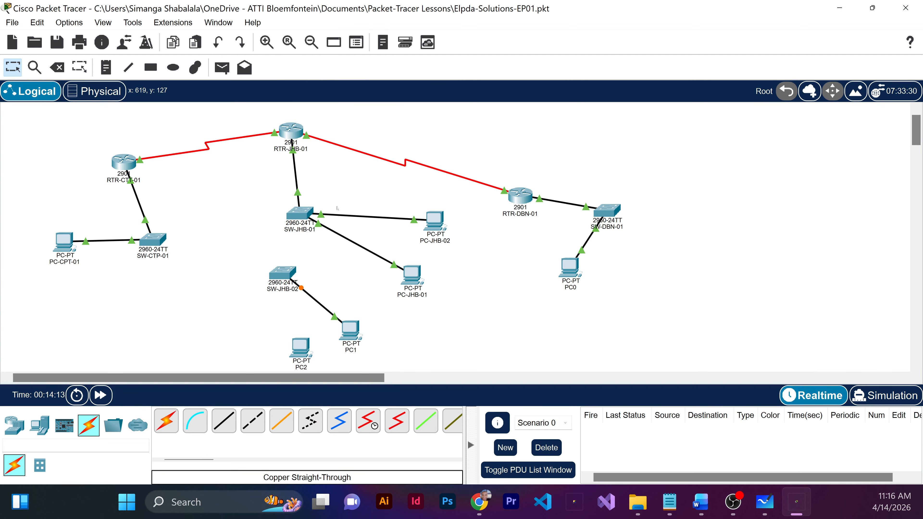
# - Connect PC2's FastEthernet0 port to FastEthernet0/2 on SW-JHB-02 with a copper straight-through cable
pyautogui.click(224, 421)
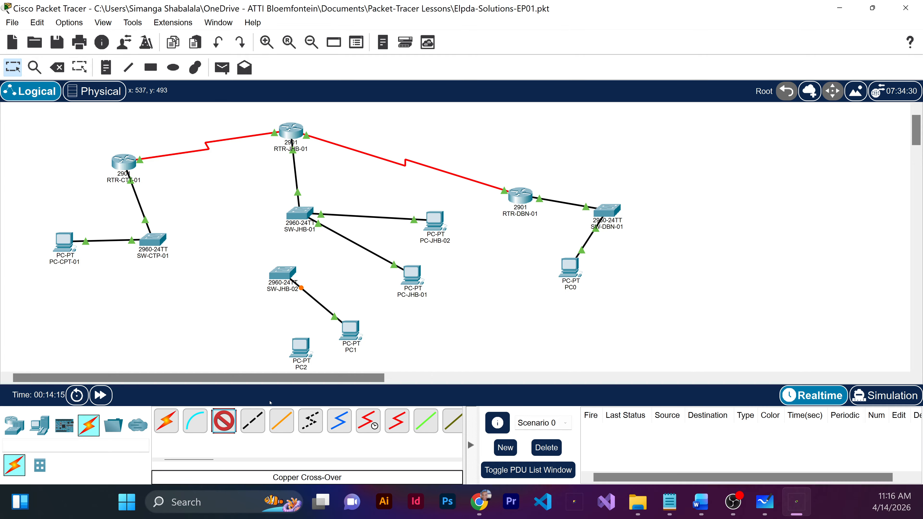
pyautogui.click(305, 347)
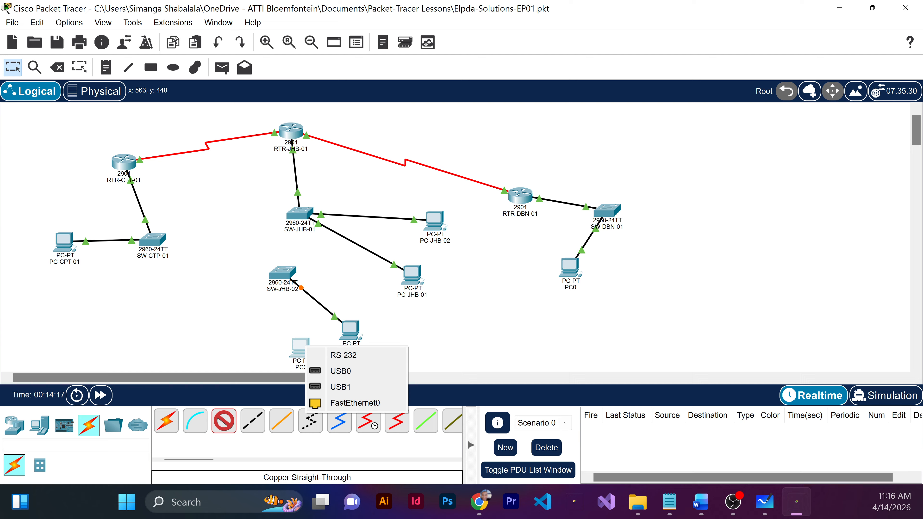
pyautogui.click(354, 403)
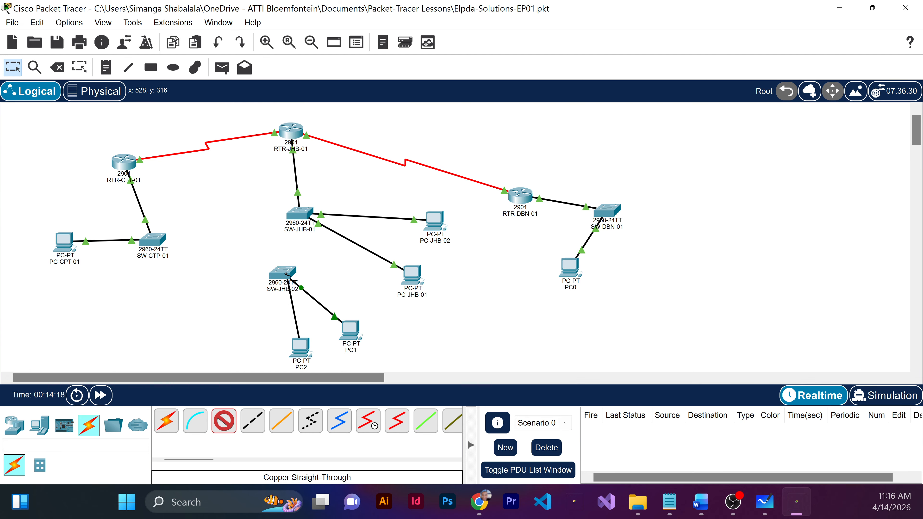
pyautogui.click(282, 274)
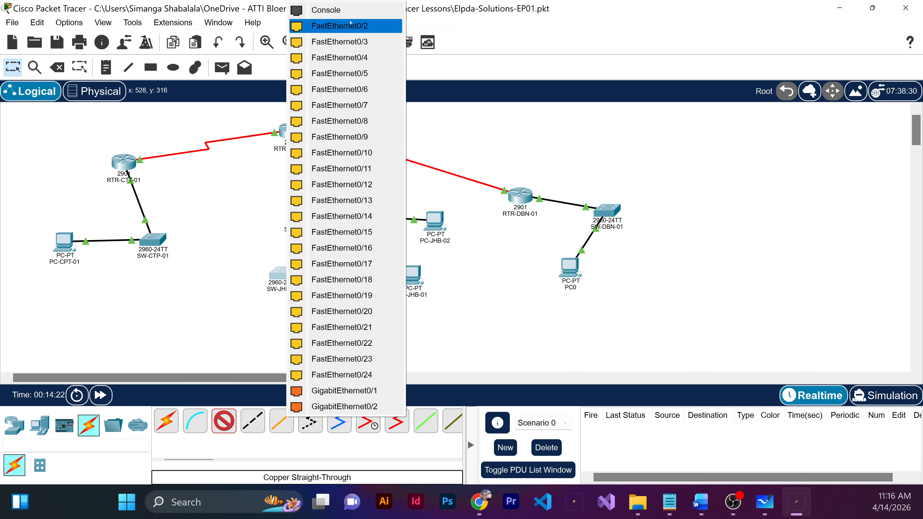
pyautogui.click(340, 26)
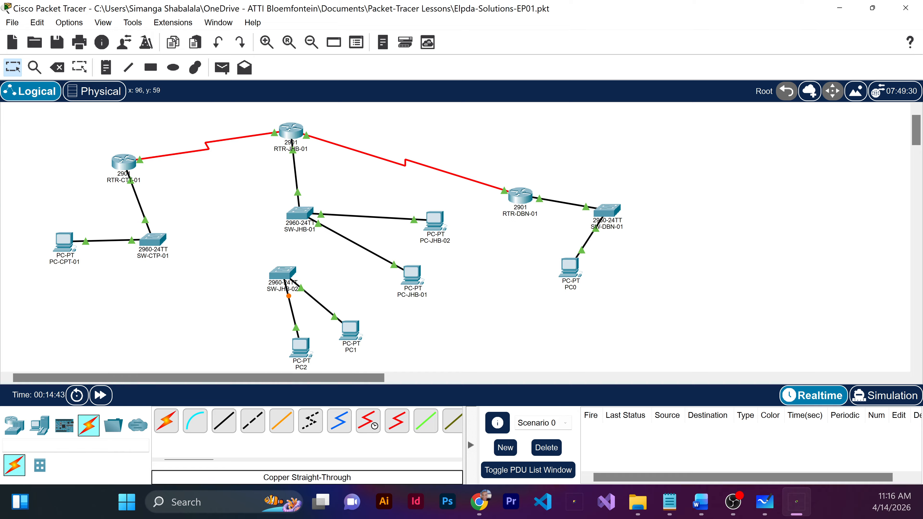
# - Link GigabitEthernet0/1 on SW-JHB-02 to GigabitEthernet0/2 on SW-JHB-01 with a copper cross-over cable
pyautogui.click(254, 422)
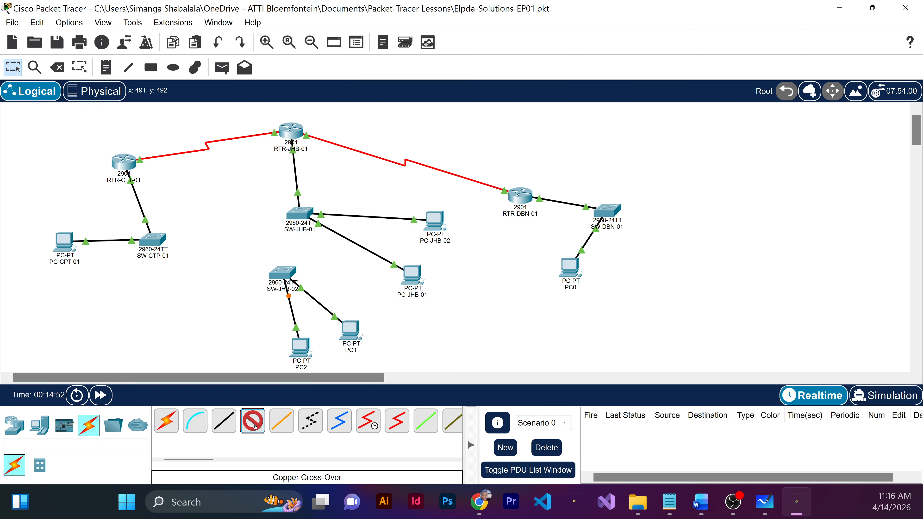
pyautogui.click(289, 273)
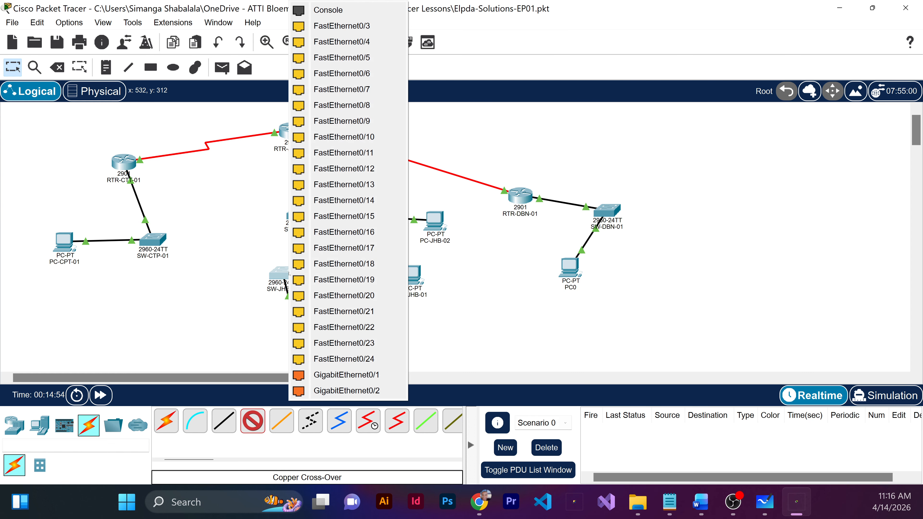
pyautogui.click(348, 380)
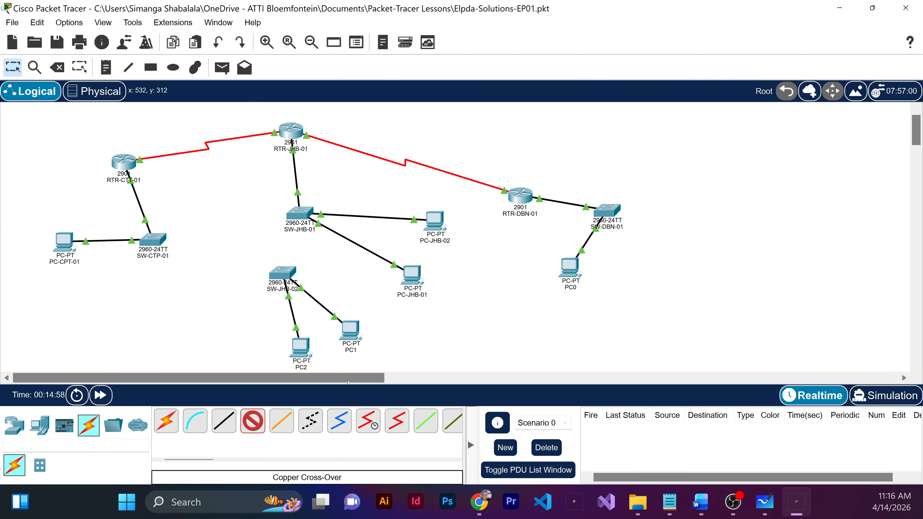
pyautogui.click(302, 216)
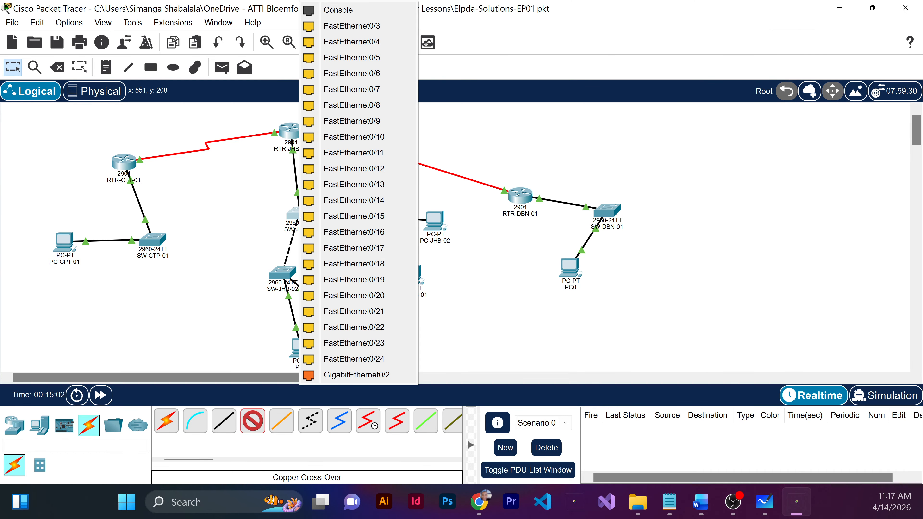
pyautogui.click(365, 376)
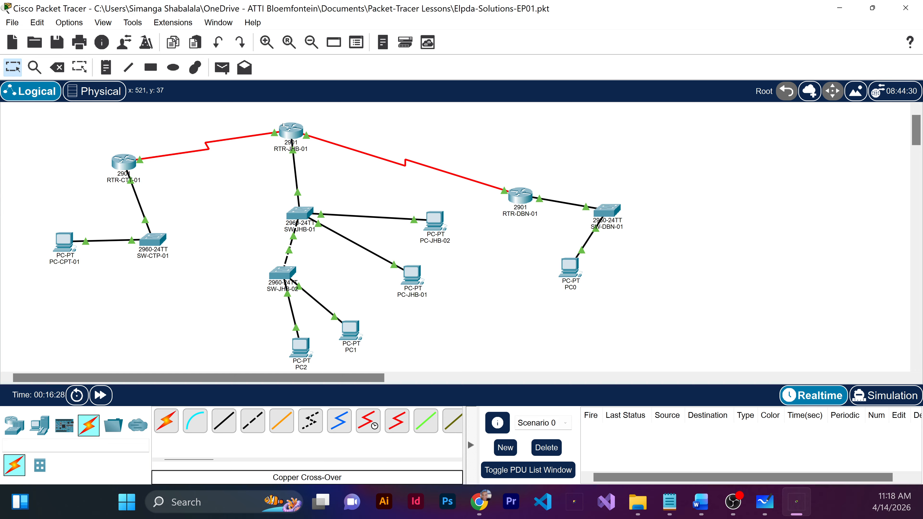
# - Open the SW-JHB-01 command line and enter global configuration mode with enable and configure terminal
pyautogui.moveTo(295, 132)
pyautogui.click(299, 211)
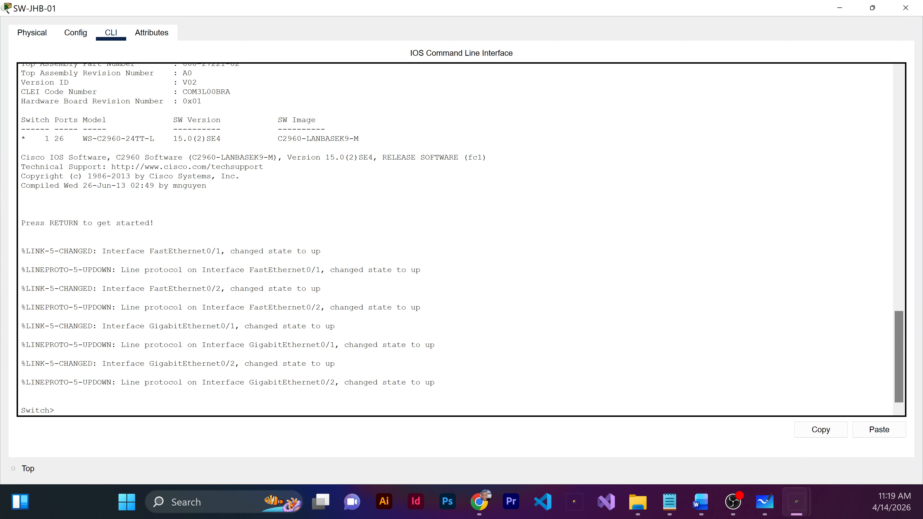
pyautogui.write('enable')
pyautogui.press('Return')
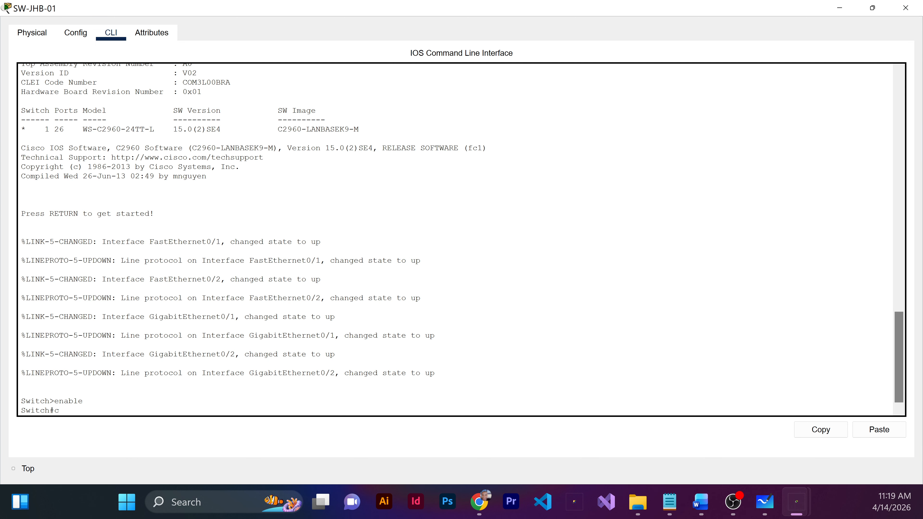
pyautogui.write('confi')
pyautogui.write('gure terminal')
pyautogui.press('Return')
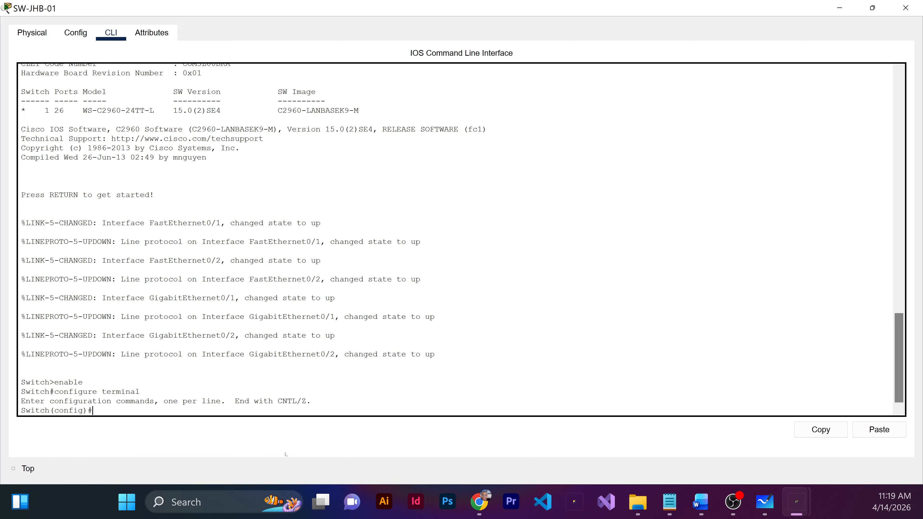
# - Create VLAN 10 on SW-JHB-01 and name it Finance
pyautogui.write('val')
pyautogui.press('BackSpace')
pyautogui.write('lan 10')
pyautogui.press('Return')
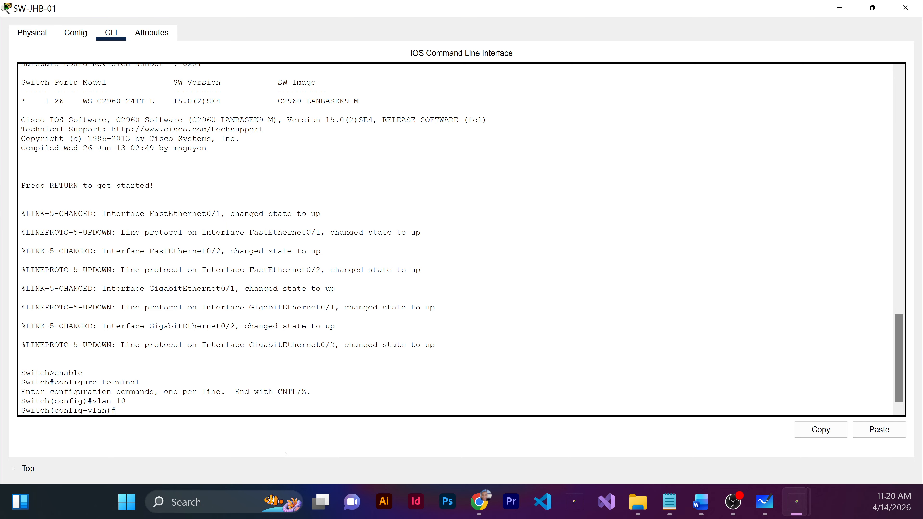
pyautogui.write('name Finance')
pyautogui.press('Return')
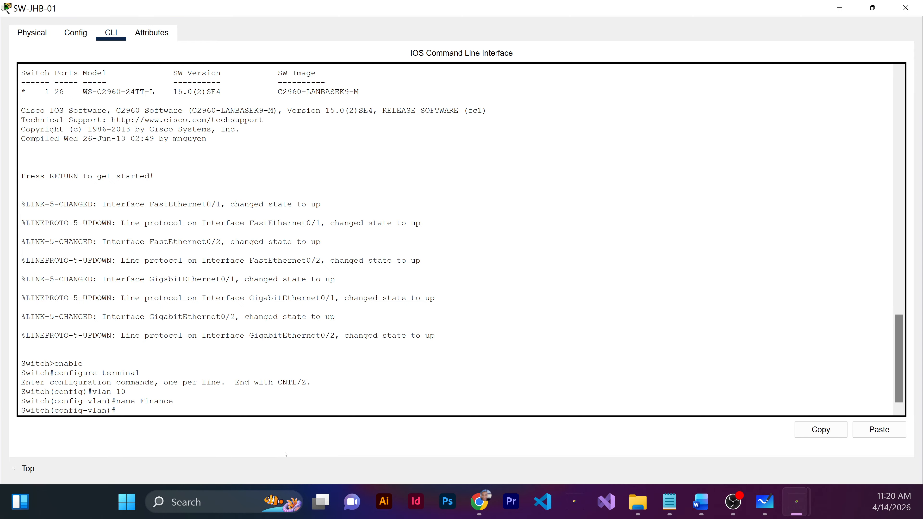
# - Create VLAN 20 on SW-JHB-01 and name it HR
pyautogui.write('vlan 20')
pyautogui.press('Return')
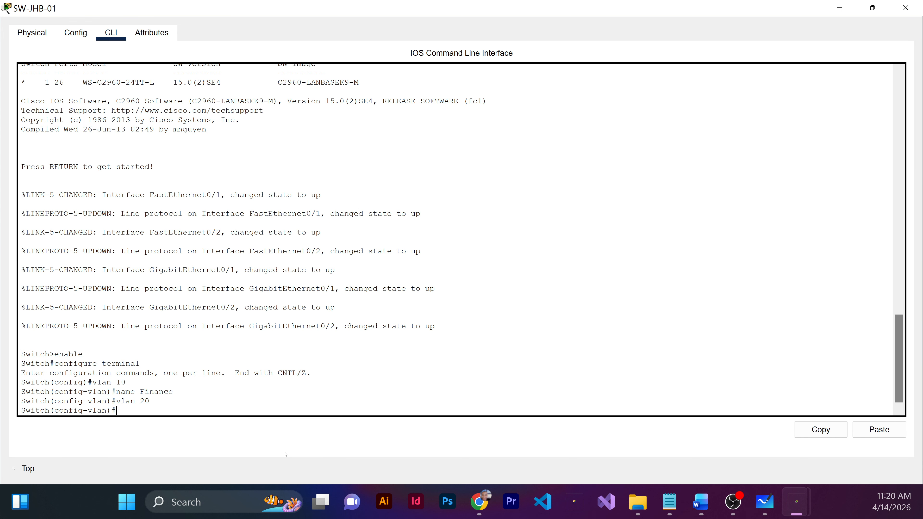
pyautogui.write('name HR')
pyautogui.press('Return')
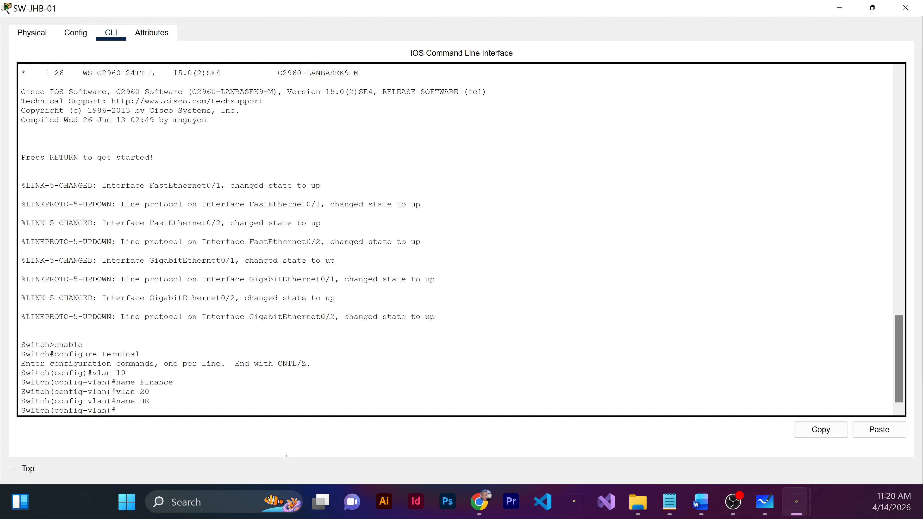
# - Create VLAN 30 on SW-JHB-01 and name it IT
pyautogui.write('vla')
pyautogui.write('n 30')
pyautogui.press('Return')
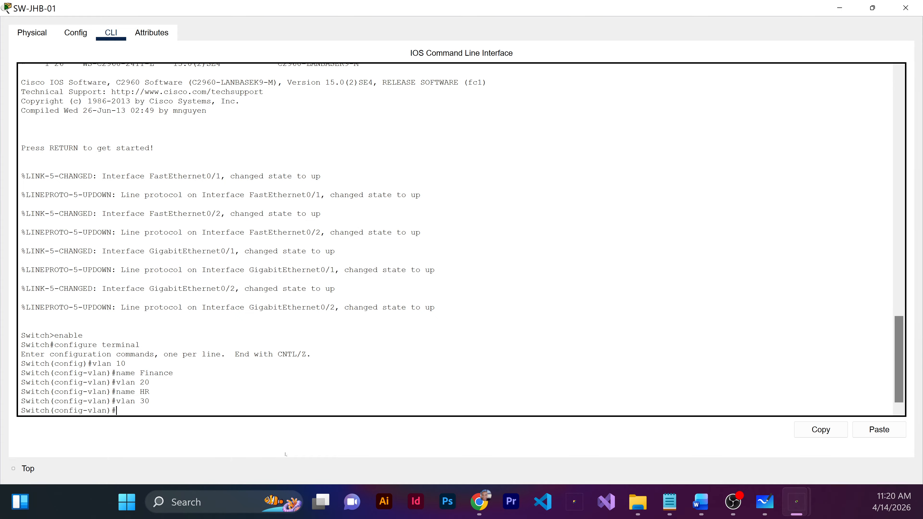
pyautogui.write('name IT')
pyautogui.press('Return')
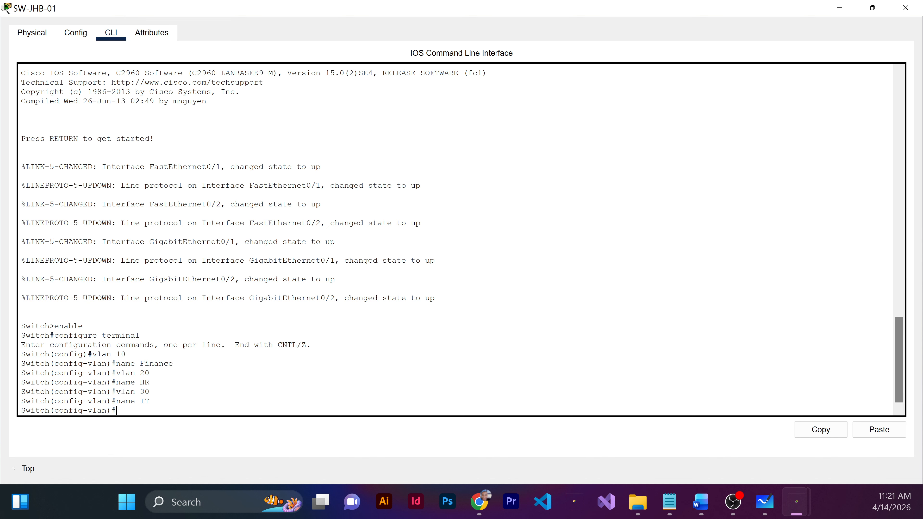
# - Check the segment, VLAN and subnet table in Microsoft Whiteboard and return to the SW-JHB-01 command line
pyautogui.hotkey('alt', 'Tab')
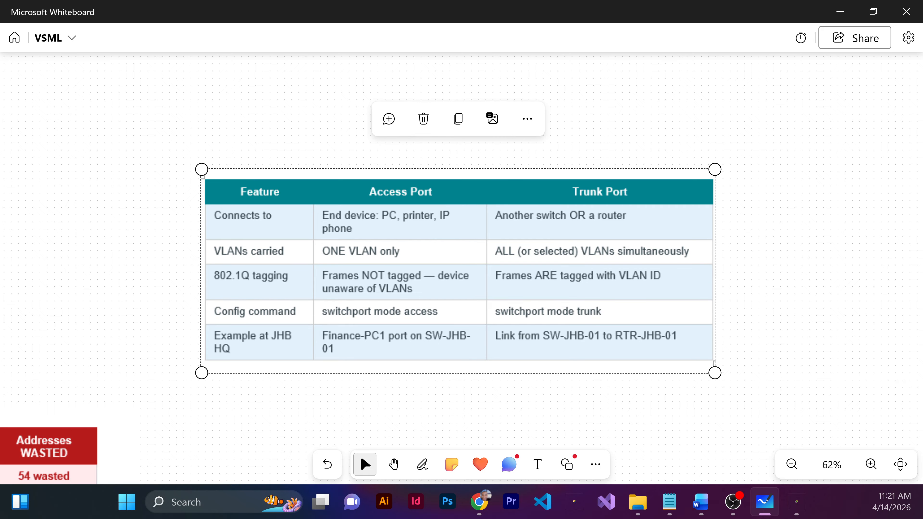
pyautogui.click(299, 444)
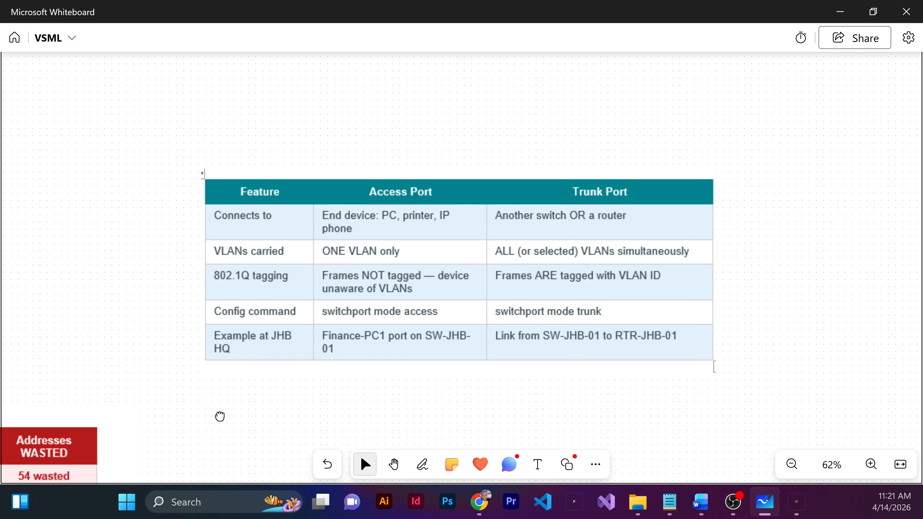
pyautogui.hscroll(-15, 220, 416)
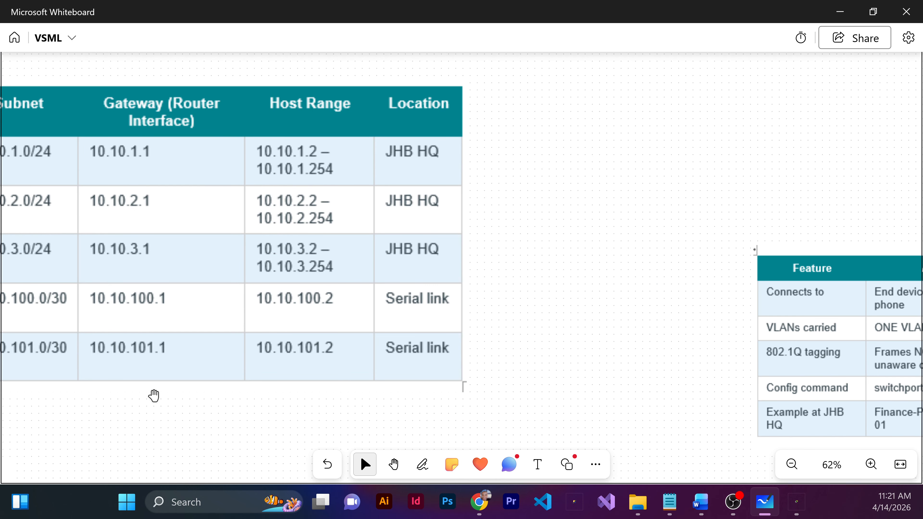
pyautogui.moveTo(153, 396); pyautogui.dragTo(427, 402)
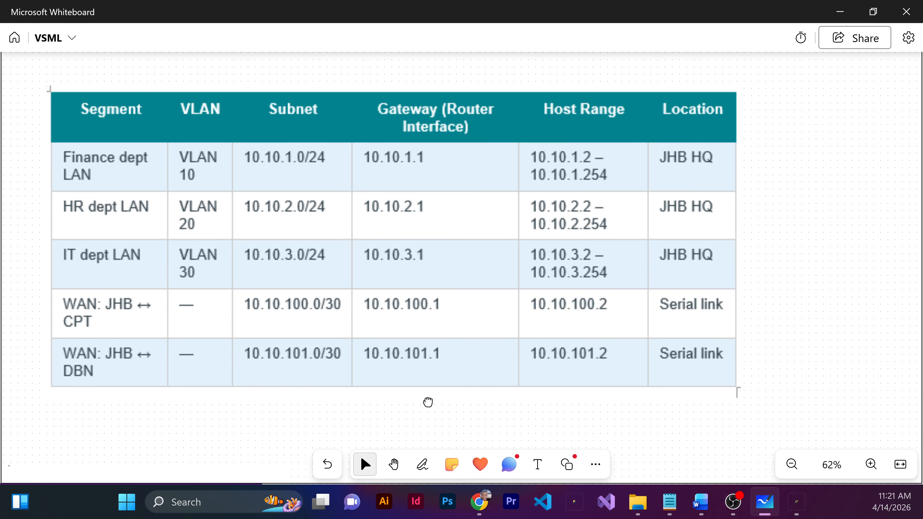
pyautogui.hotkey('alt', 'Tab')
# - Enter configuration of interface FastEthernet0/1 on SW-JHB-01 and set it to access mode with switchport mode access
pyautogui.write('inte')
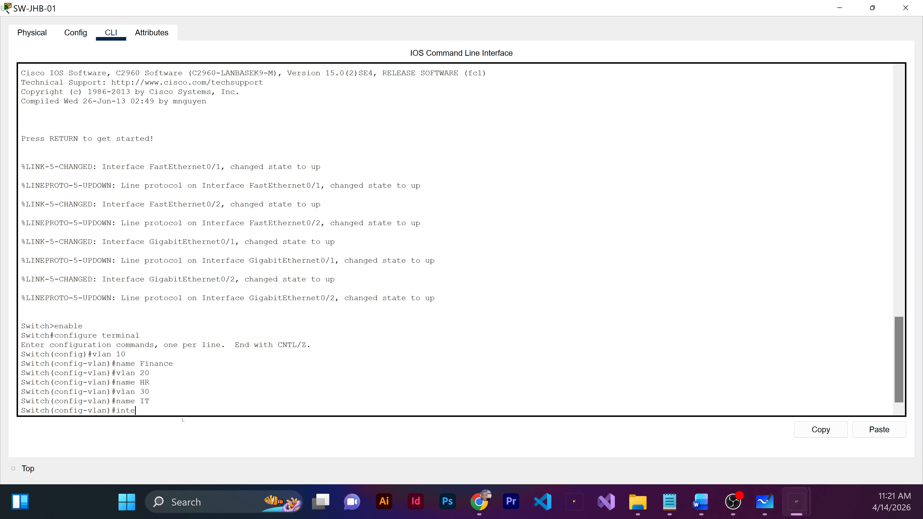
pyautogui.write('rface FatsEthernet0/1')
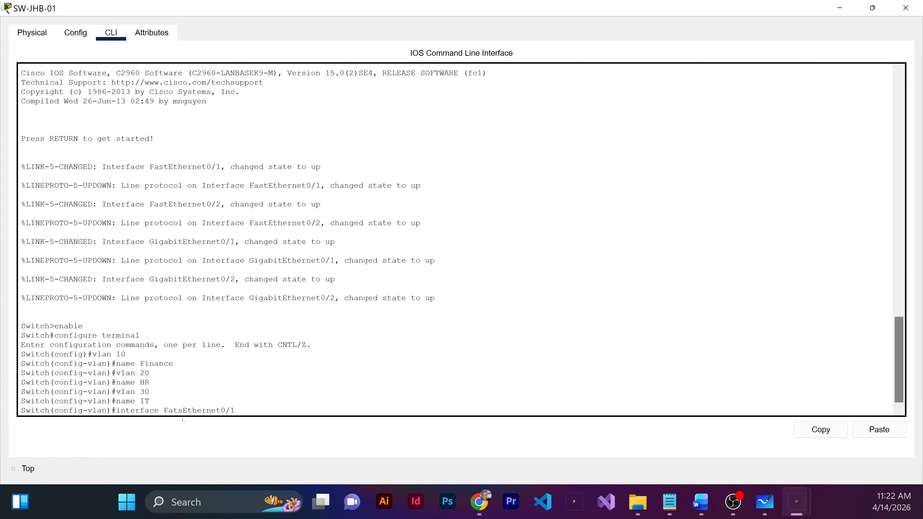
pyautogui.click(183, 420)
pyautogui.press('BackSpace')
pyautogui.press('BackSpace')
pyautogui.write('st')
pyautogui.press('Right')
pyautogui.press('Right')
pyautogui.press('Right')
pyautogui.press('Right')
pyautogui.press('Right')
pyautogui.press('Right')
pyautogui.press('Right')
pyautogui.press('Right')
pyautogui.press('Return')
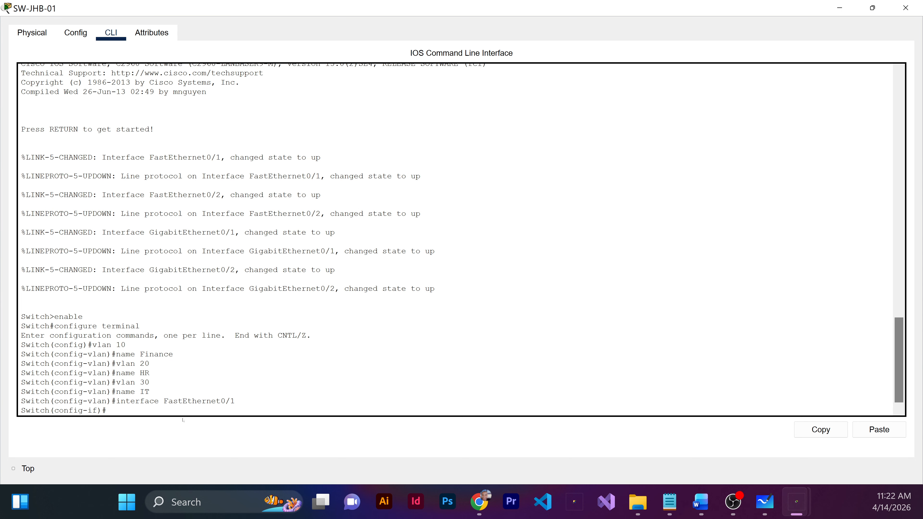
pyautogui.write('switchport mode access')
pyautogui.press('Return')
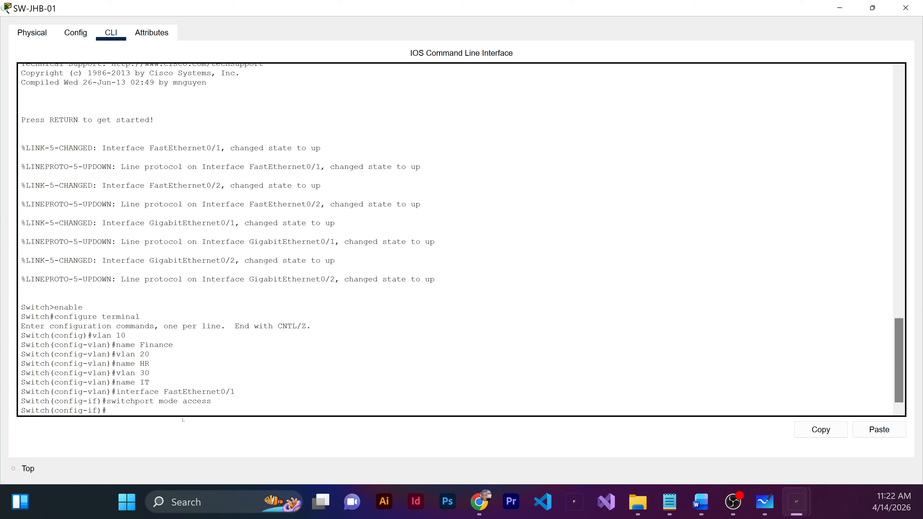
pyautogui.write('switch')
pyautogui.write(' access vlan 10')
pyautogui.press('Left')
pyautogui.press('Left')
pyautogui.press('Left')
pyautogui.press('Left')
pyautogui.write('port')
pyautogui.press('Up')
pyautogui.press('Up')
pyautogui.press('Up')
pyautogui.press('BackSpace')
pyautogui.press('BackSpace')
pyautogui.press('BackSpace')
pyautogui.press('BackSpace')
pyautogui.press('BackSpace')
pyautogui.press('BackSpace')
pyautogui.press('BackSpace')
# - Assign FastEthernet0/1 to VLAN 10 with switchport access vlan 10
pyautogui.write('siwtch')
pyautogui.press('BackSpace')
pyautogui.press('BackSpace')
pyautogui.press('BackSpace')
pyautogui.press('BackSpace')
pyautogui.press('BackSpace')
pyautogui.write('witchport access vlan 10')
pyautogui.press('Return')
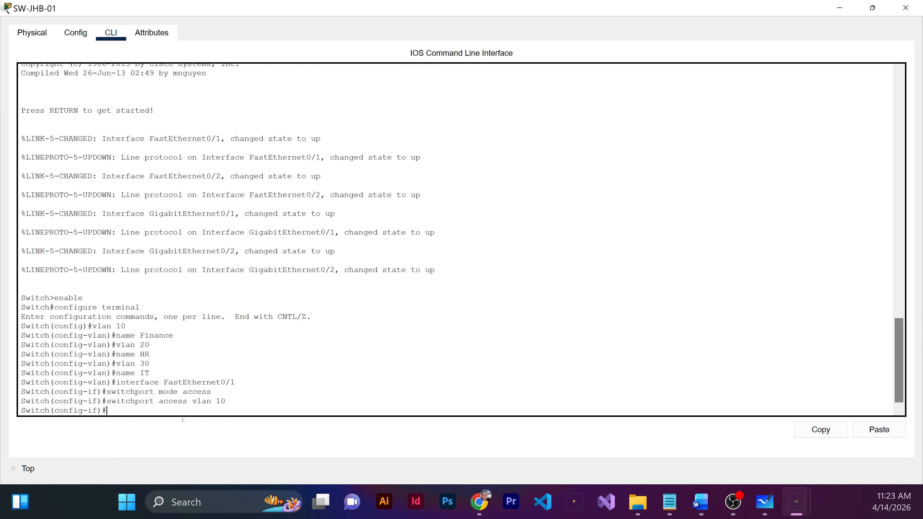
# - Switch to interface FastEthernet0/2 and set it to access mode with switchport mode access
pyautogui.press('Up')
pyautogui.press('Up')
pyautogui.press('Up')
pyautogui.write('2')
pyautogui.press('Return')
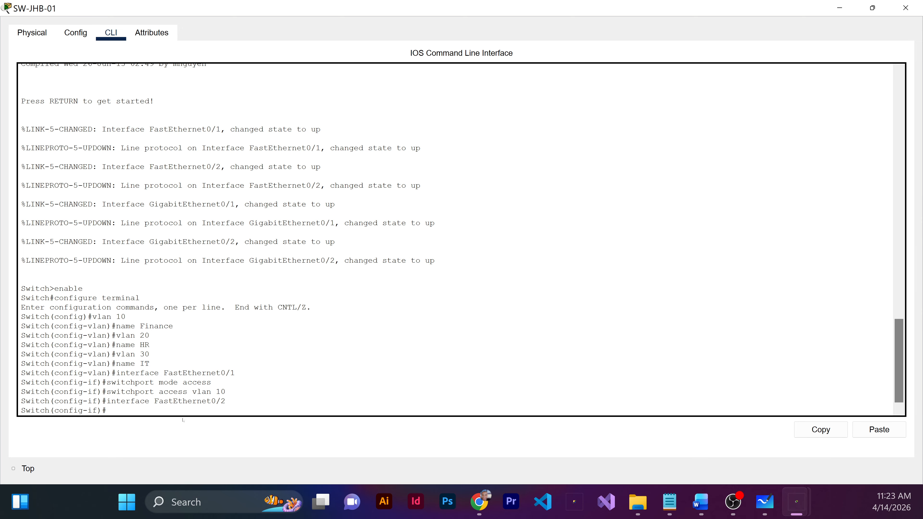
pyautogui.press('Up')
pyautogui.press('Up')
pyautogui.press('Up')
pyautogui.press('Return')
# - Assign FastEthernet0/2 to VLAN 10 with switchport access vlan 10
pyautogui.press('Up')
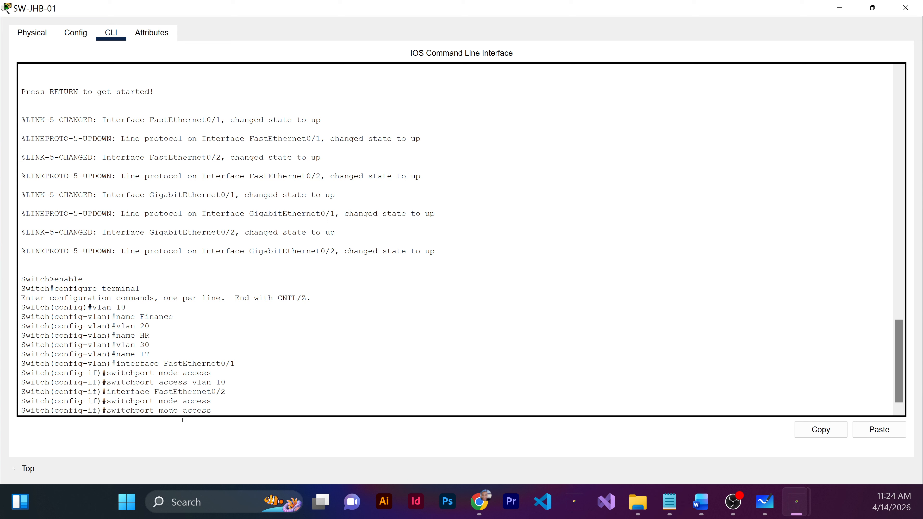
pyautogui.press('Up')
pyautogui.press('Up')
pyautogui.press('Return')
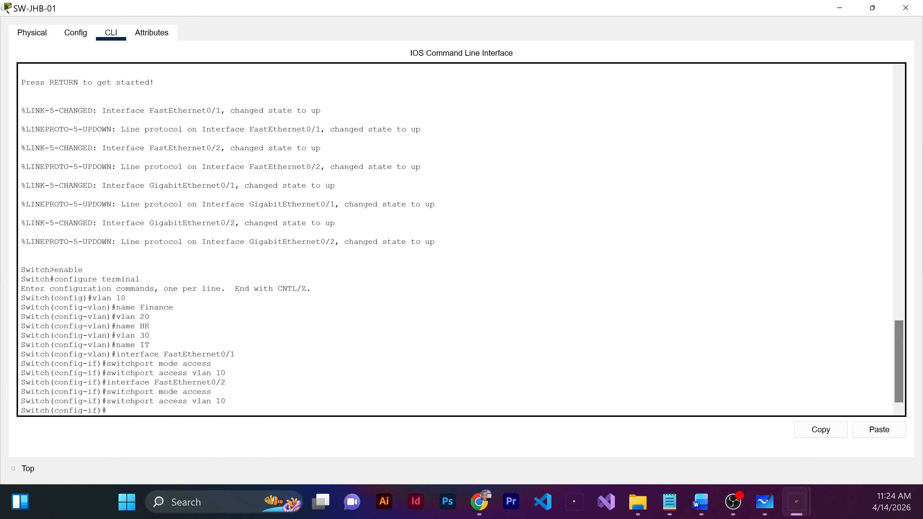
# - Switch to interface FastEthernet 0/3 and set it to access mode with switchport mode access
pyautogui.scroll(-1, 455, 239)
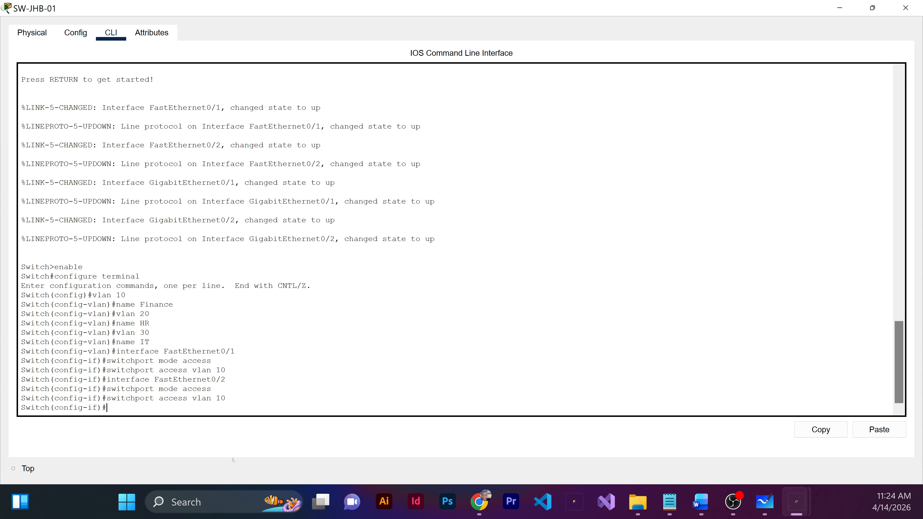
pyautogui.write('interface FastEthernet 0/3')
pyautogui.press('Return')
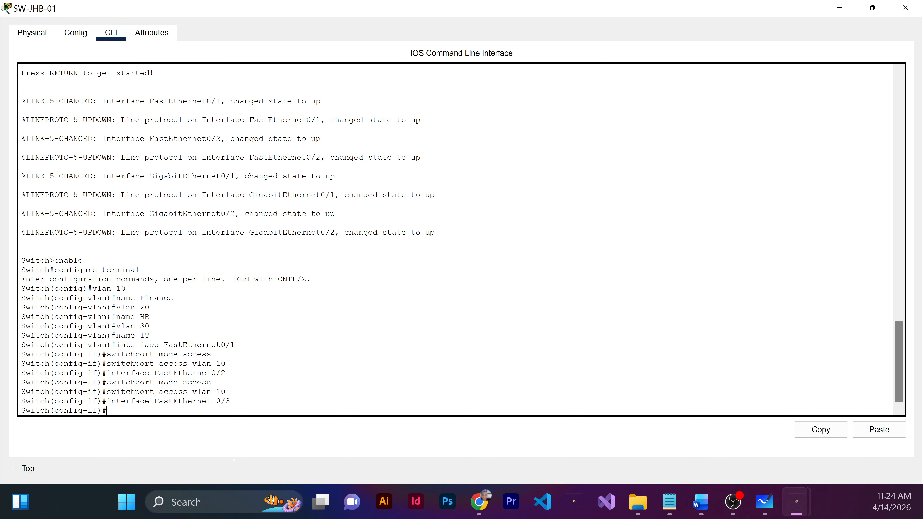
pyautogui.press('Up')
pyautogui.press('Up')
pyautogui.press('Up')
pyautogui.press('Down')
pyautogui.press('Up')
pyautogui.press('Return')
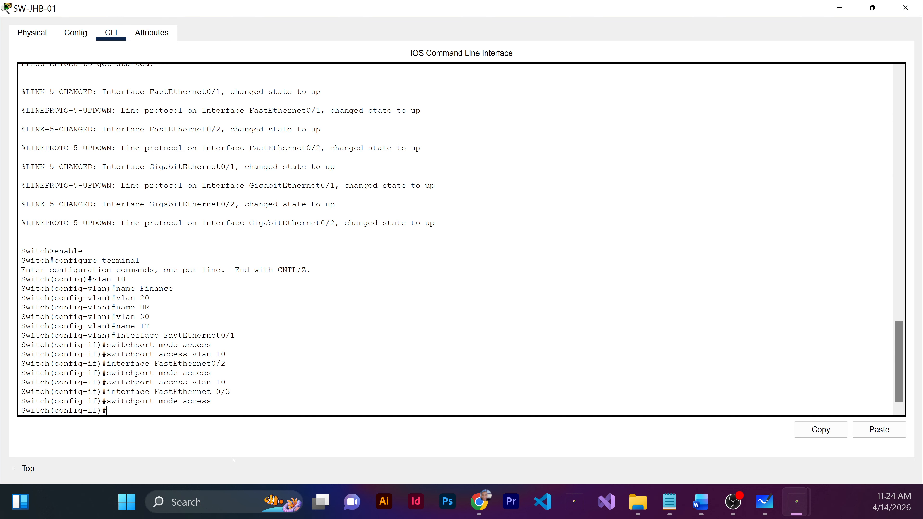
# - Assign FastEthernet 0/3 to VLAN 20 with switchport access vlan 20
pyautogui.press('Up')
pyautogui.press('Up')
pyautogui.press('Up')
pyautogui.press('BackSpace')
pyautogui.press('BackSpace')
pyautogui.write('20')
pyautogui.press('Return')
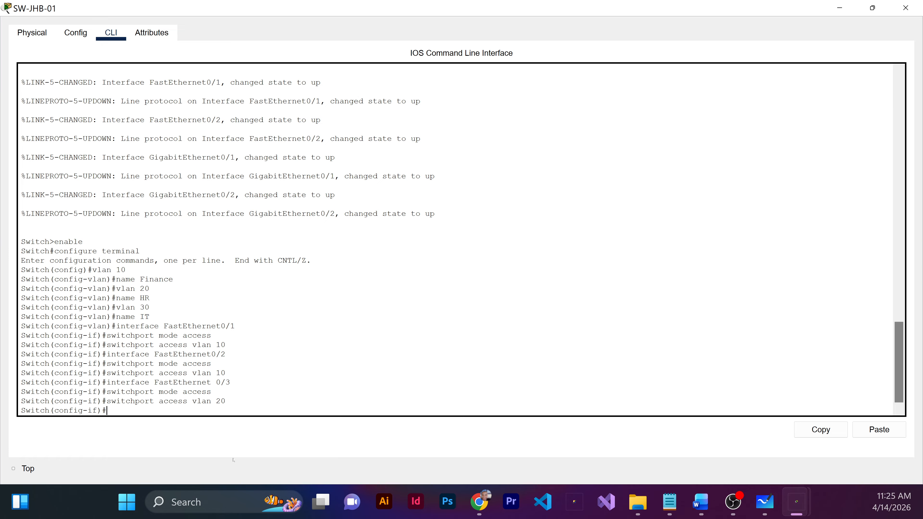
# - Switch to interface FastEthernet 0/4 and set it to access mode with switchport mode access
pyautogui.press('Up')
pyautogui.press('Up')
pyautogui.press('Up')
pyautogui.press('BackSpace')
pyautogui.write('4')
pyautogui.press('Return')
pyautogui.press('Up')
pyautogui.press('Up')
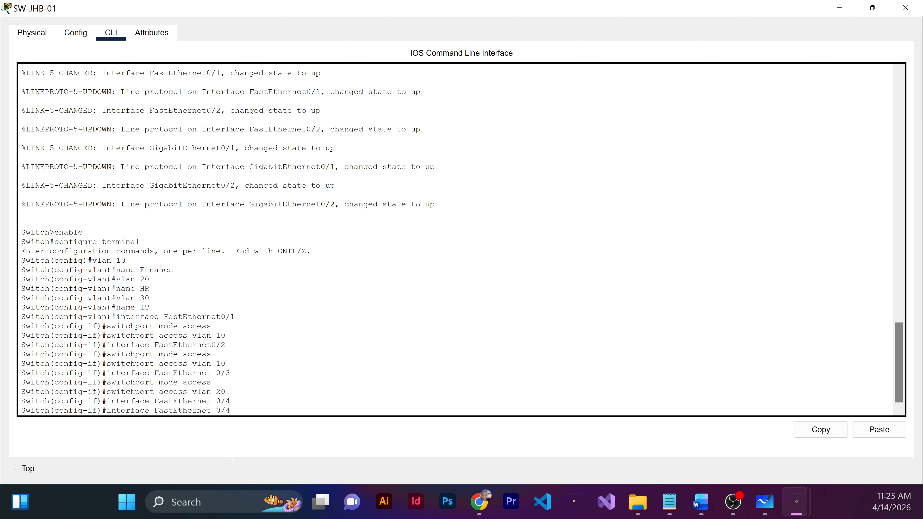
pyautogui.press('Up')
pyautogui.press('Return')
# - Assign FastEthernet 0/4 to VLAN 20 with switchport access vlan 20
pyautogui.press('Up')
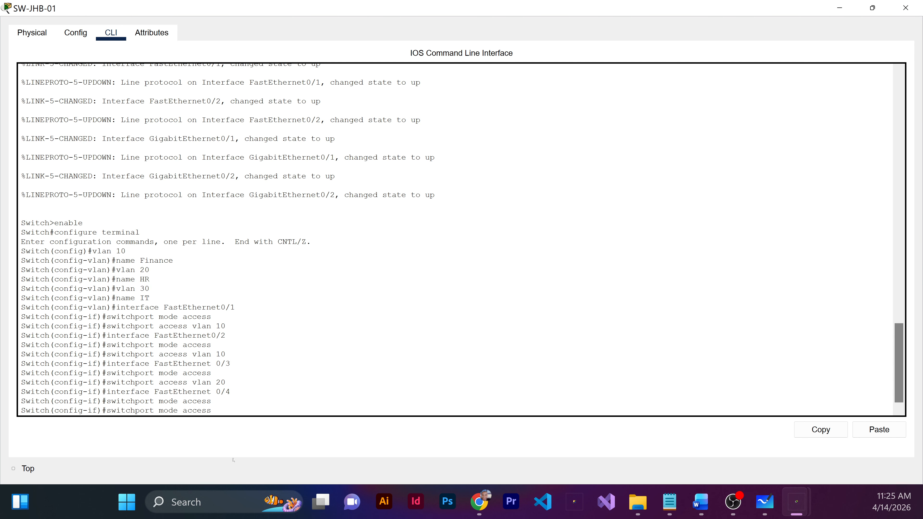
pyautogui.press('Up')
pyautogui.press('Up')
pyautogui.press('Return')
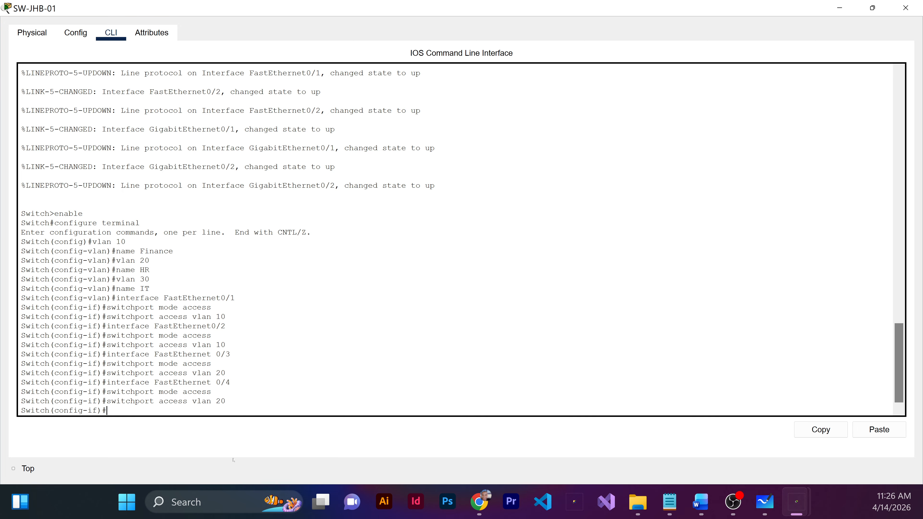
# - Switch to interface GigabitEthernet0/1 and set it to trunk mode with switchport mode trunk
pyautogui.write('interface GigabitEthernet0/1')
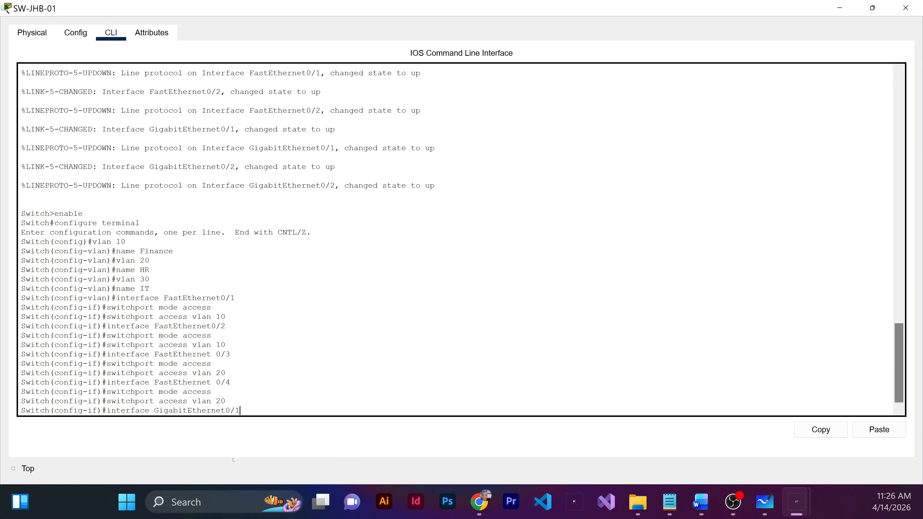
pyautogui.press('Return')
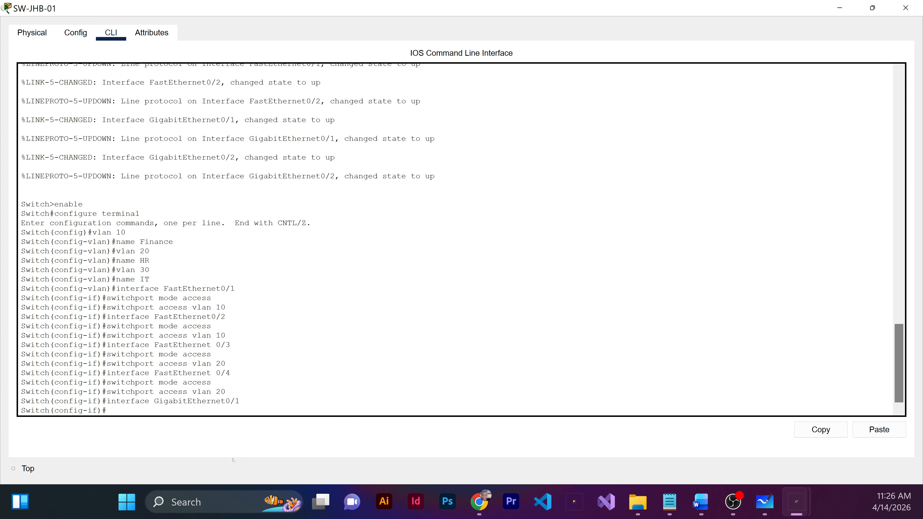
pyautogui.write('switchport mode trunk')
pyautogui.press('Return')
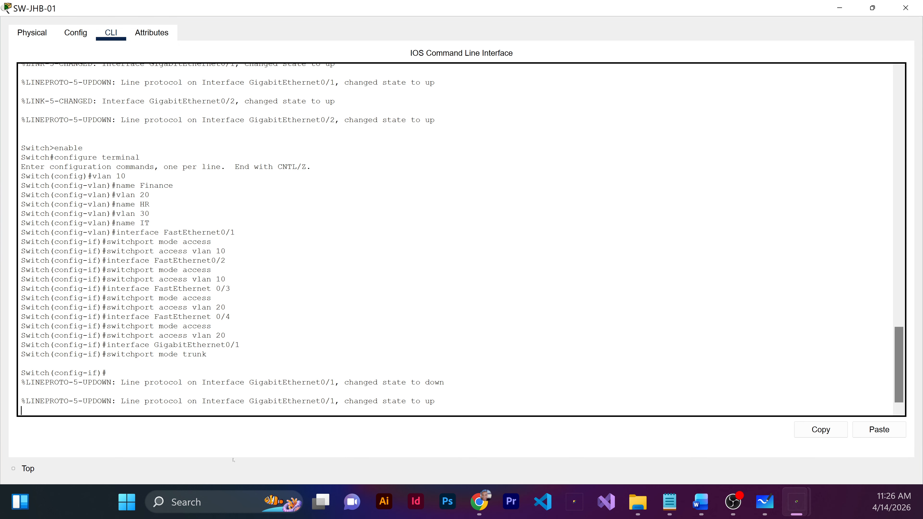
pyautogui.press('Return')
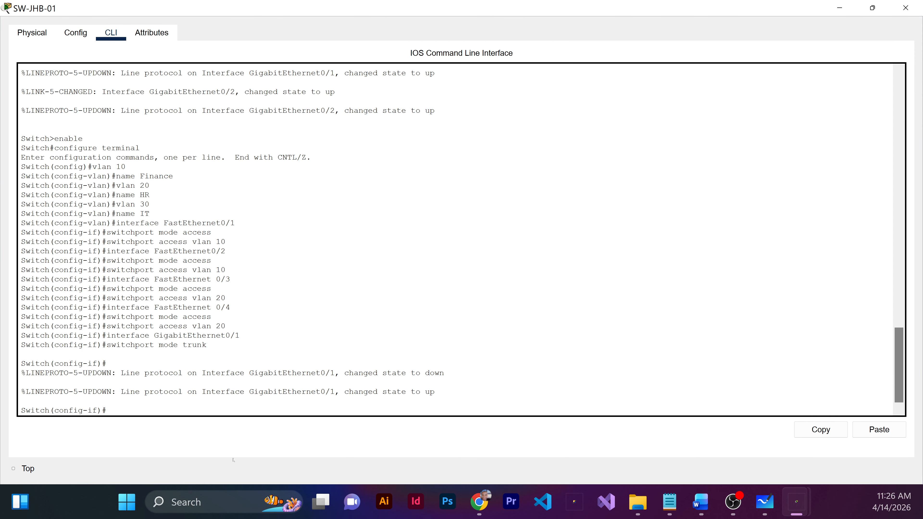
# - Allow VLANs 10, 20 and 30 on the GigabitEthernet0/1 trunk with switchport trunk allowed vlan 10,20,30
pyautogui.write('switcport trunk allowed')
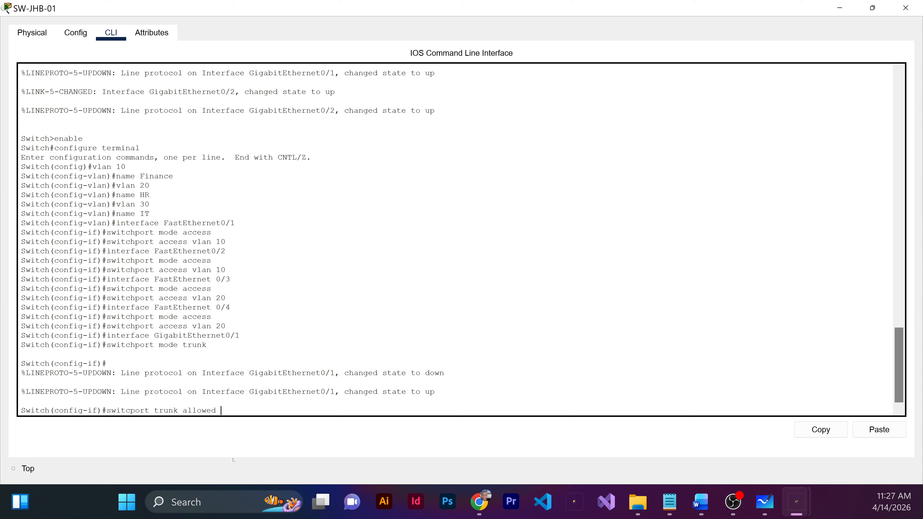
pyautogui.write(' vlan 10, 20')
pyautogui.press('Left')
pyautogui.press('Left')
pyautogui.press('BackSpace')
pyautogui.write(',30')
pyautogui.press('Return')
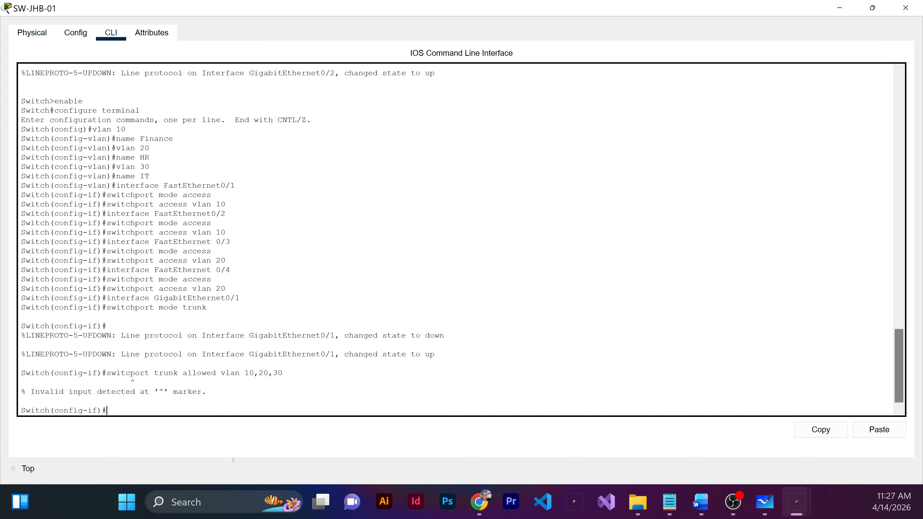
pyautogui.press('Up')
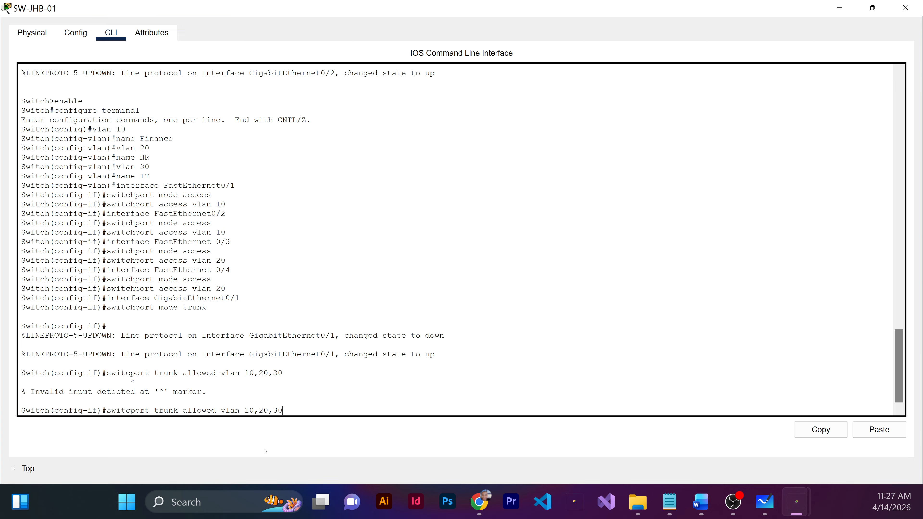
pyautogui.press('Left')
pyautogui.press('Left')
pyautogui.press('Left')
pyautogui.press('Left')
pyautogui.press('Left')
pyautogui.press('Left')
pyautogui.press('Left')
pyautogui.press('Left')
pyautogui.write('h')
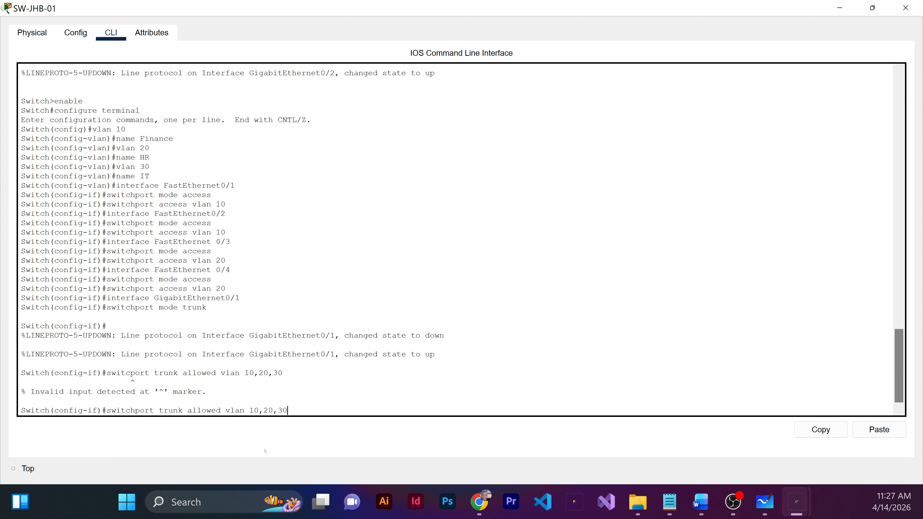
pyautogui.press('Return')
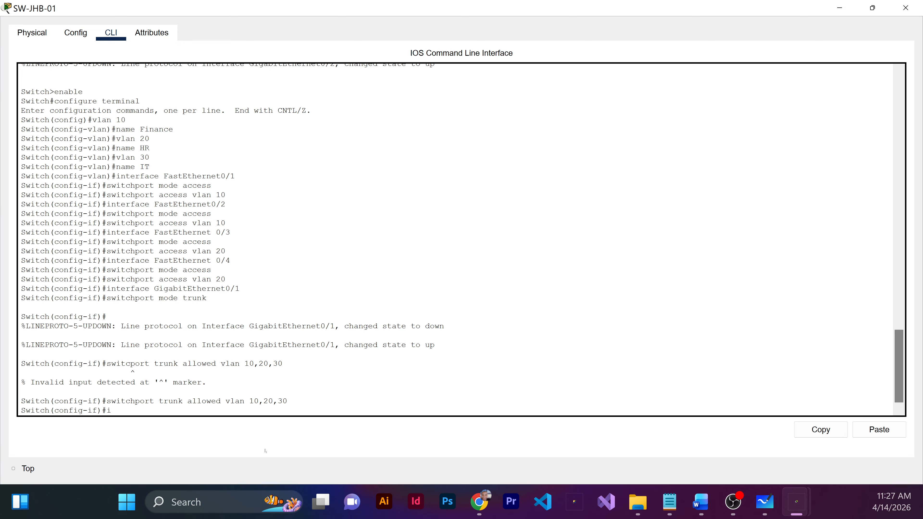
# - Switch to interface GigabitEthernet0/2 and set it to trunk mode with switchport mode trunk
pyautogui.write('interface')
pyautogui.write(' Gi')
pyautogui.write('ba')
pyautogui.press('BackSpace')
pyautogui.press('BackSpace')
pyautogui.write('gabitEthernet0/2')
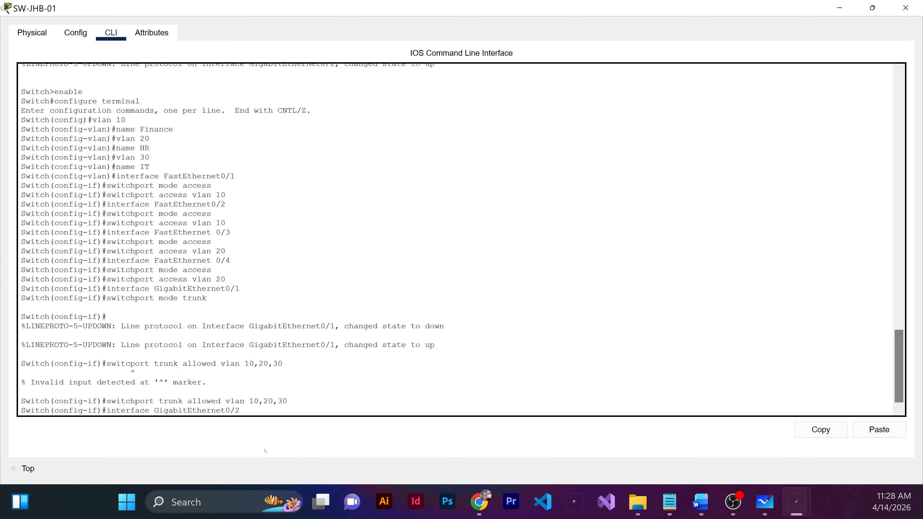
pyautogui.press('Return')
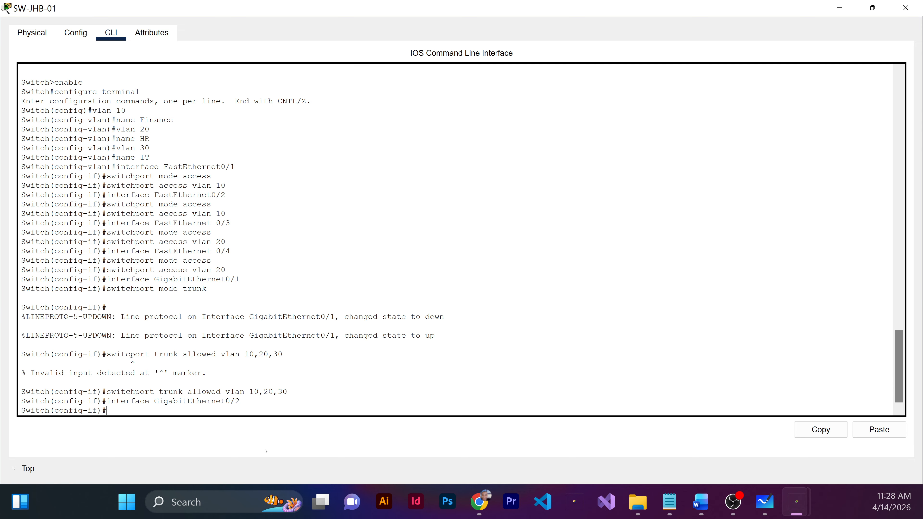
pyautogui.write('switchport mode trunk')
pyautogui.press('Return')
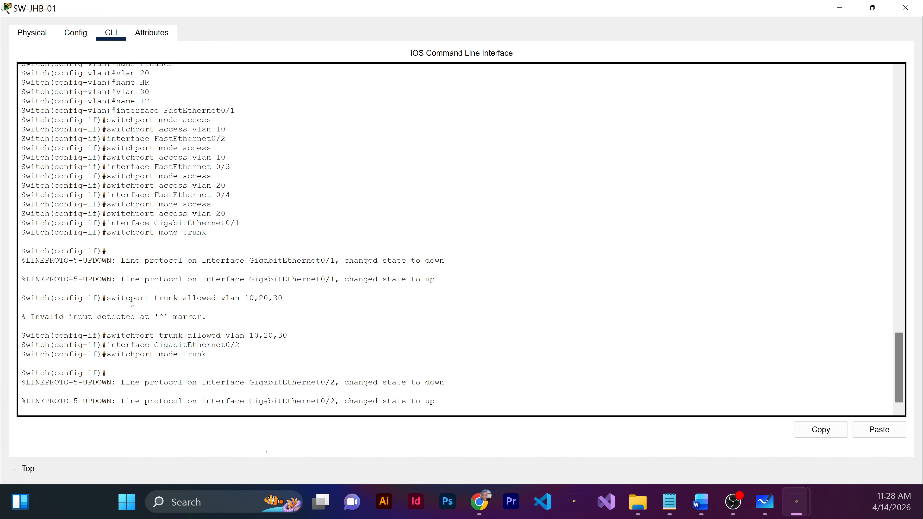
pyautogui.press('Return')
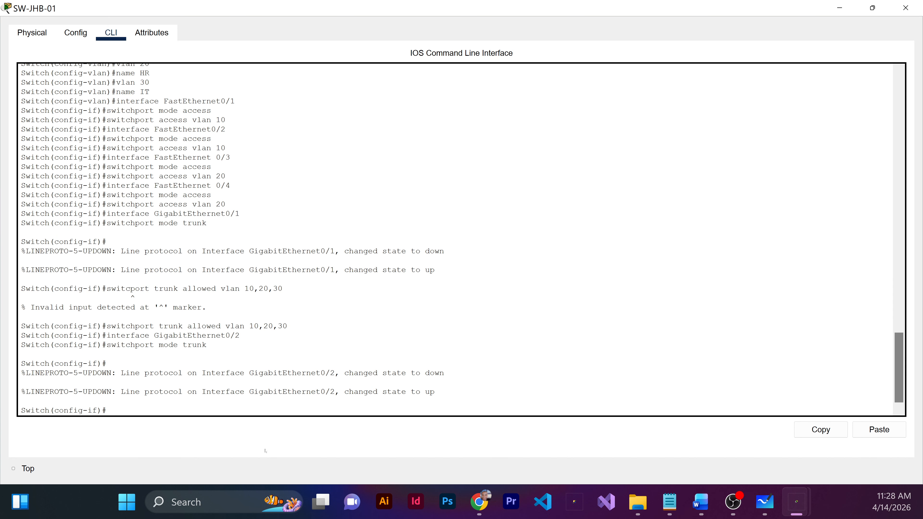
# - Allow VLANs 10,20,30 on the GigabitEthernet0/2 trunk and leave configuration mode with end
pyautogui.write('switchport trunk allowed vlan 10,20,')
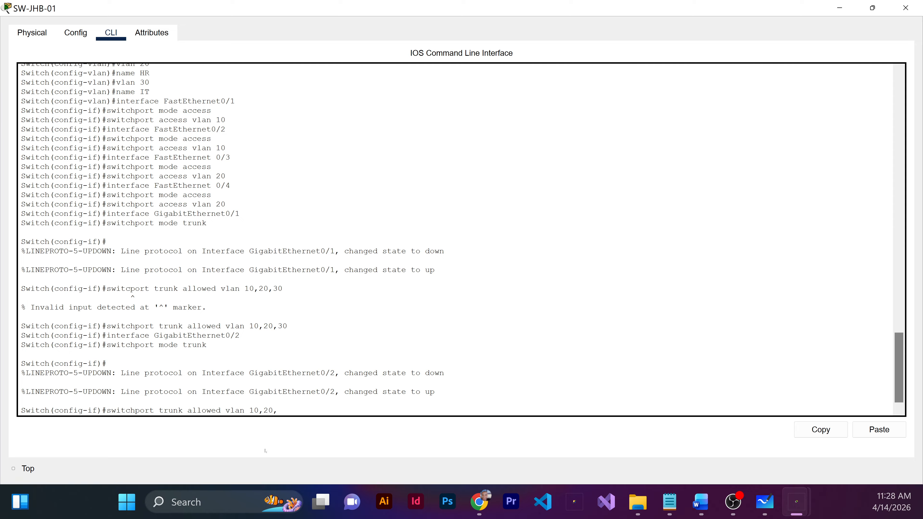
pyautogui.write('30')
pyautogui.press('Return')
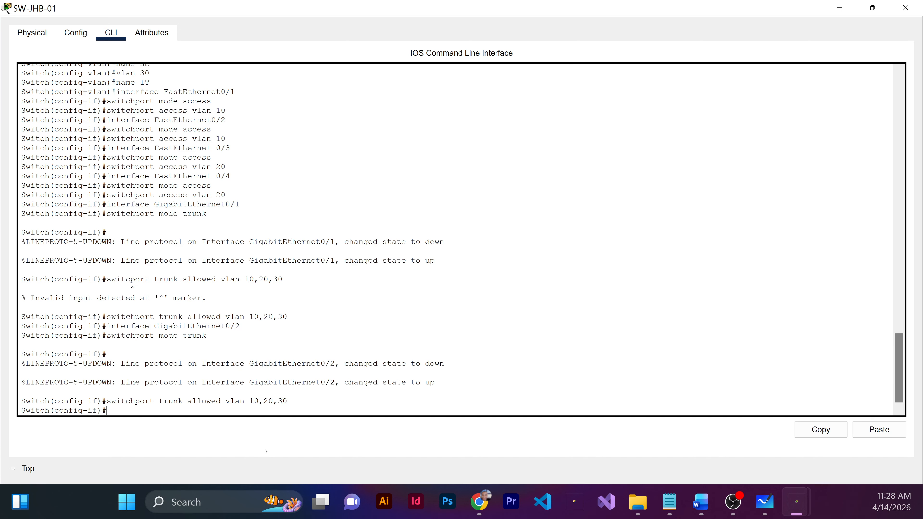
pyautogui.write('end')
pyautogui.press('Return')
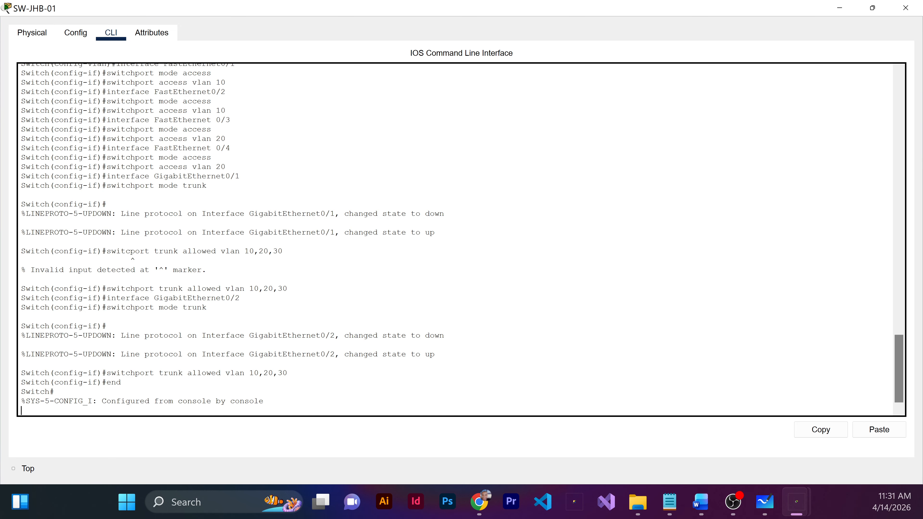
# - Open the command line of SW-JHB-02 and enter global configuration mode with enable and configure terminal
pyautogui.hotkey('alt', 'Tab')
pyautogui.click(123, 37)
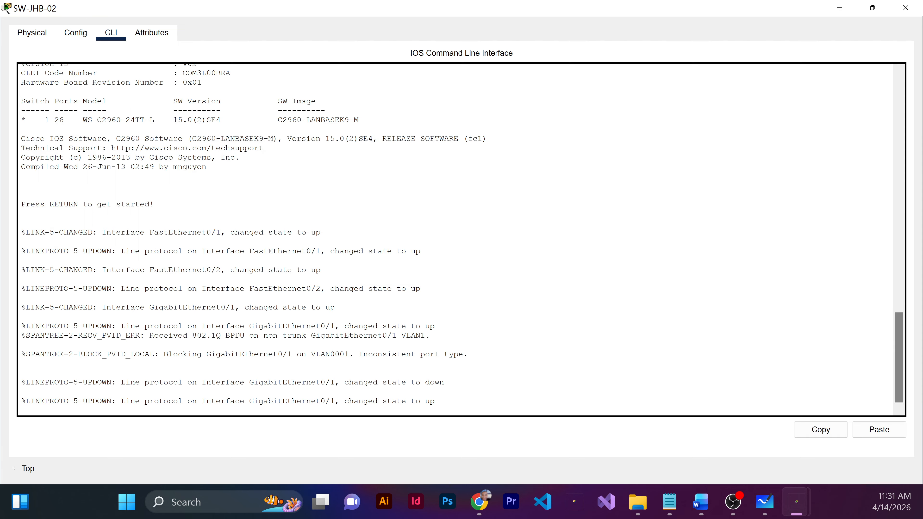
pyautogui.press('Return')
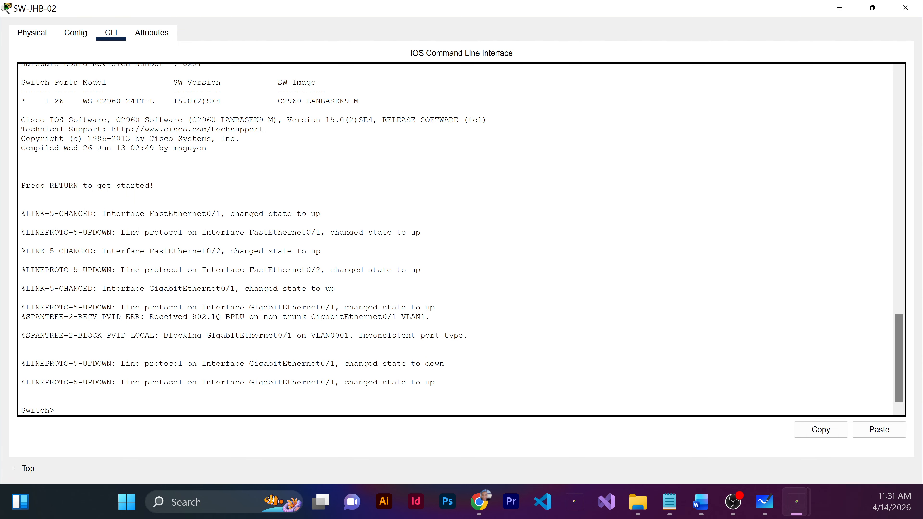
pyautogui.write('enable')
pyautogui.press('Return')
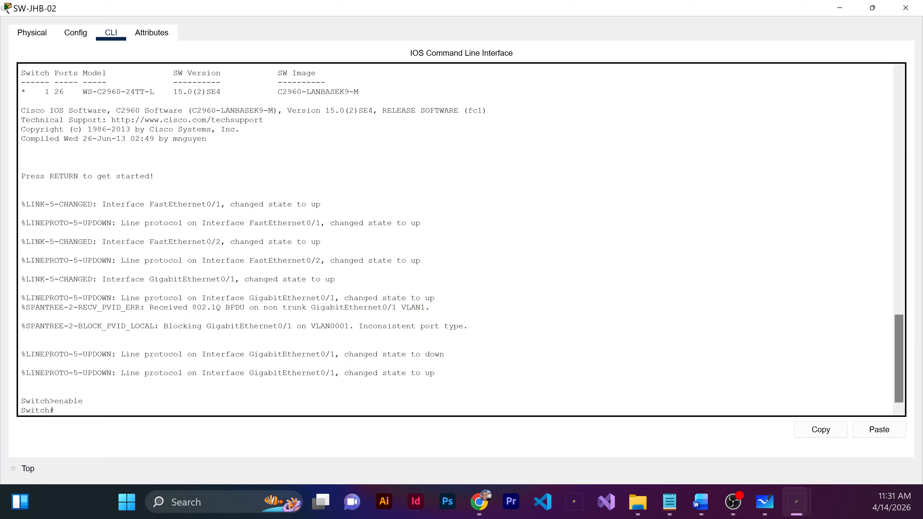
pyautogui.write('configure terminal')
pyautogui.press('Return')
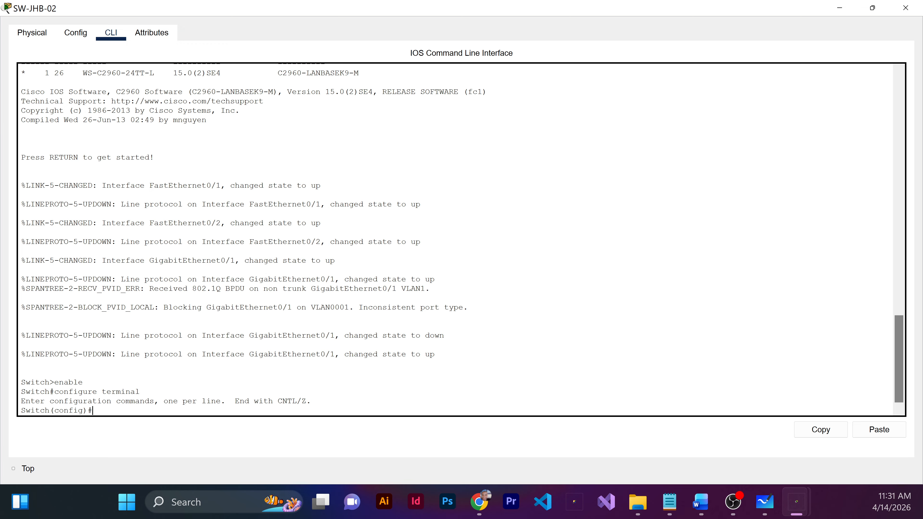
# - Create VLAN 10 on SW-JHB-02 and name it Finance
pyautogui.write('vlan 10')
pyautogui.press('Return')
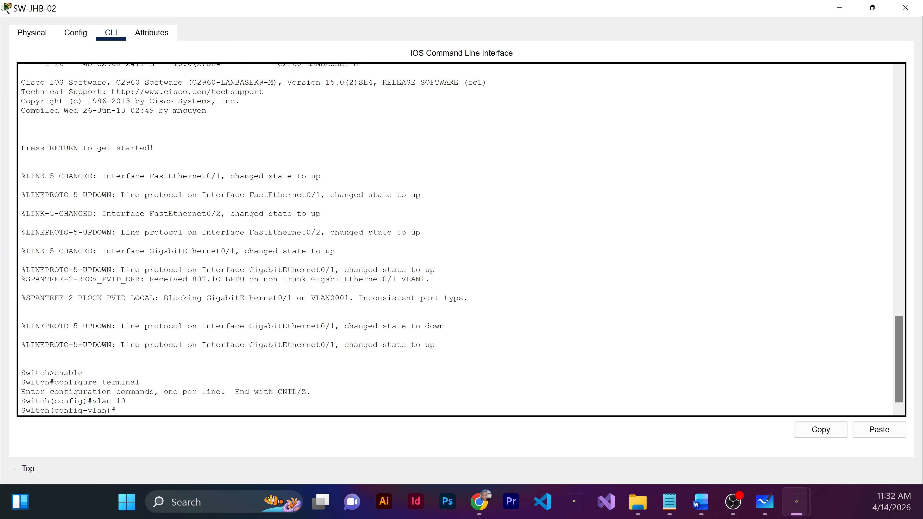
pyautogui.write('name Finance')
pyautogui.press('Return')
# - Create VLAN 20 on SW-JHB-02 and name it HR
pyautogui.write('vlan)#vlan')
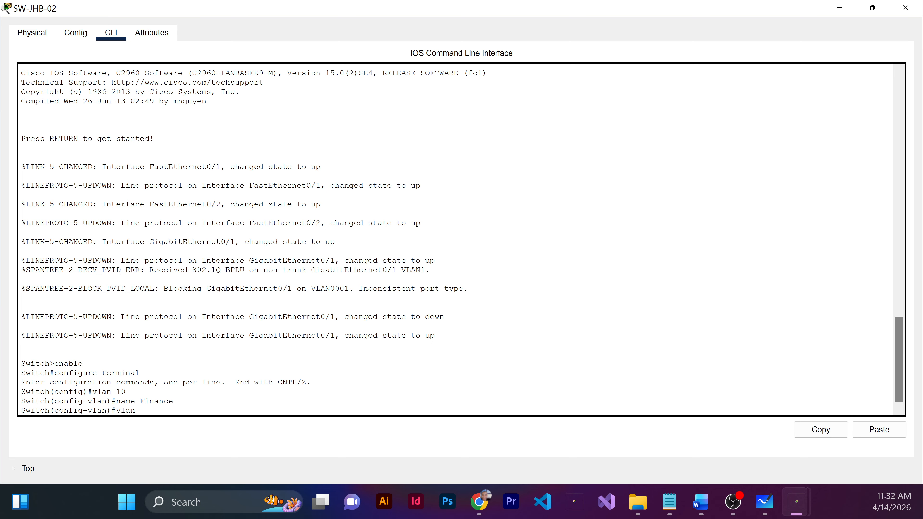
pyautogui.write(' 20')
pyautogui.press('Return')
pyautogui.write('name ')
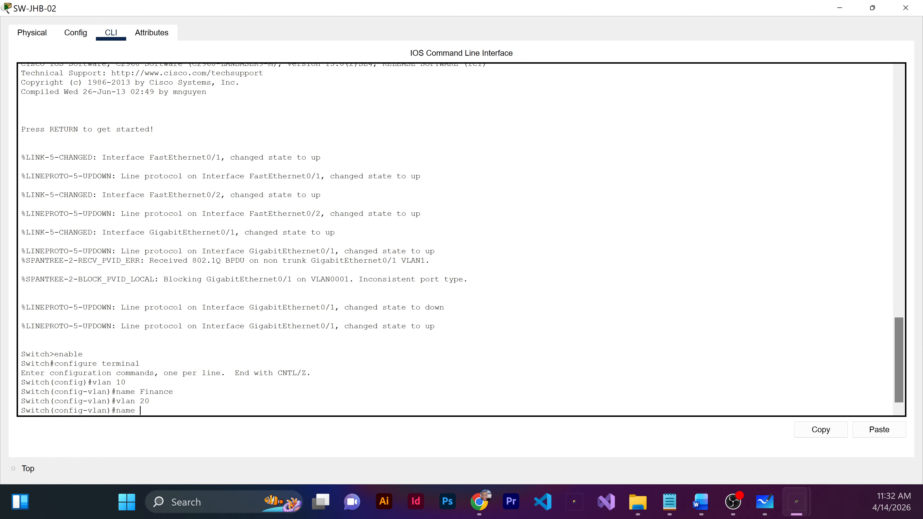
pyautogui.write('HR')
pyautogui.press('Return')
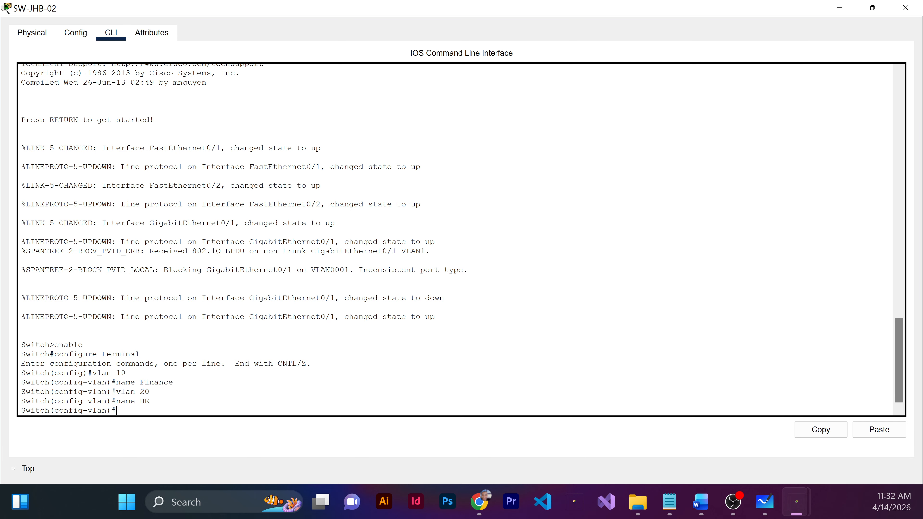
# - Create VLAN 30 on SW-JHB-02 and name it IT
pyautogui.write('vlan 30')
pyautogui.press('Return')
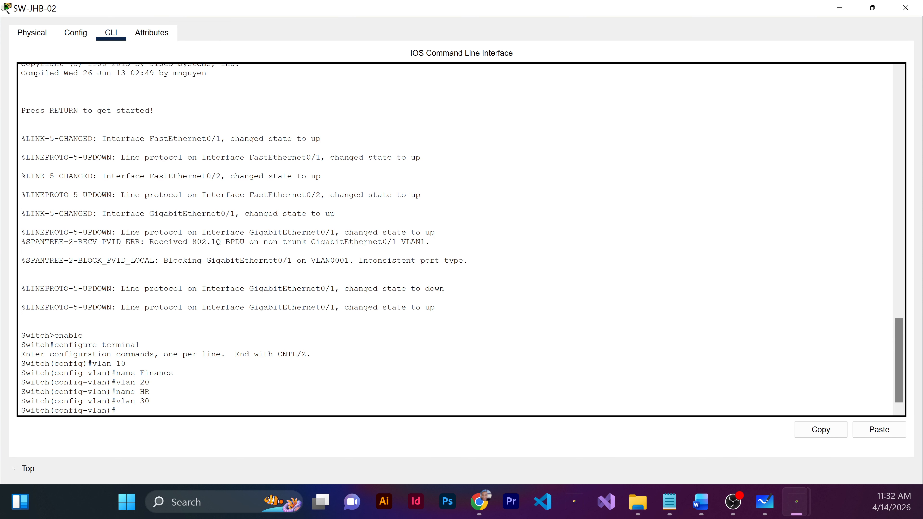
pyautogui.write('name IT')
pyautogui.press('Return')
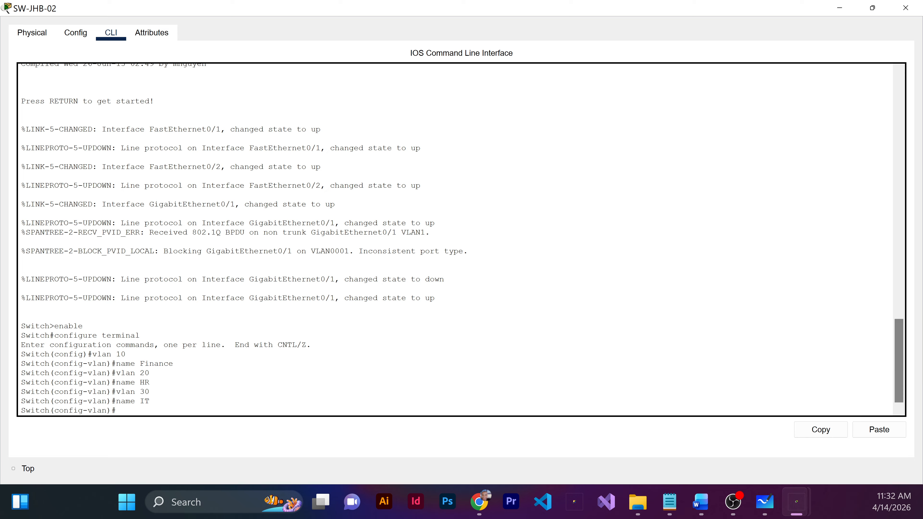
# - Enter interface FastEthernet0/1 on SW-JHB-02 and set it to access mode with switchport mode access
pyautogui.write('interface FastEthernet0/1')
pyautogui.press('Return')
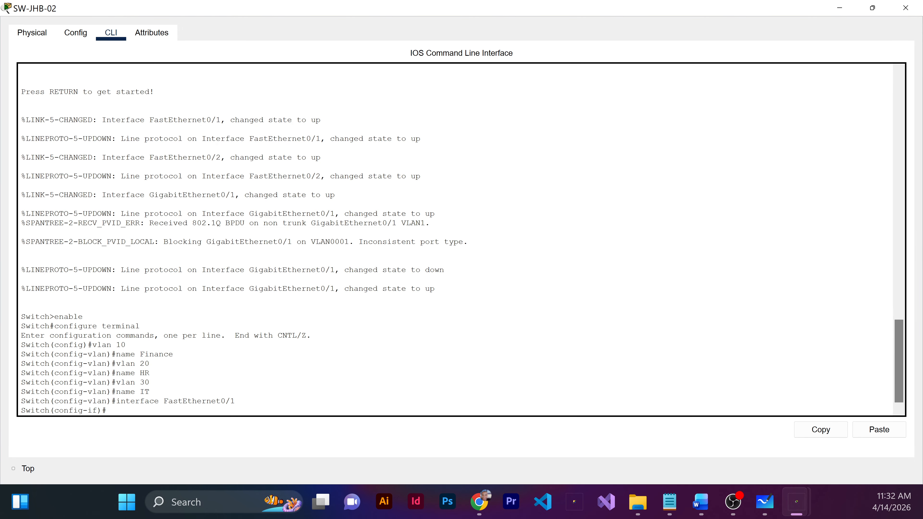
pyautogui.write('switchport mode access')
pyautogui.press('Return')
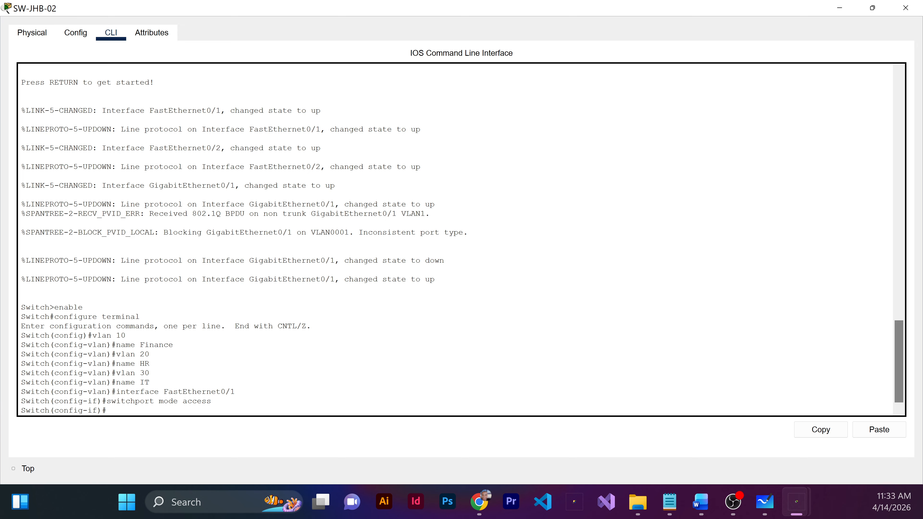
# - Assign FastEthernet0/1 on SW-JHB-02 to VLAN 30 with switchport access vlan 30
pyautogui.write('swotchport acee')
pyautogui.press('BackSpace')
pyautogui.press('BackSpace')
pyautogui.press('BackSpace')
pyautogui.press('BackSpace')
pyautogui.press('BackSpace')
pyautogui.press('BackSpace')
pyautogui.press('BackSpace')
pyautogui.press('BackSpace')
pyautogui.press('BackSpace')
pyautogui.press('BackSpace')
pyautogui.press('BackSpace')
pyautogui.write('itchport access vlan 30')
pyautogui.press('Return')
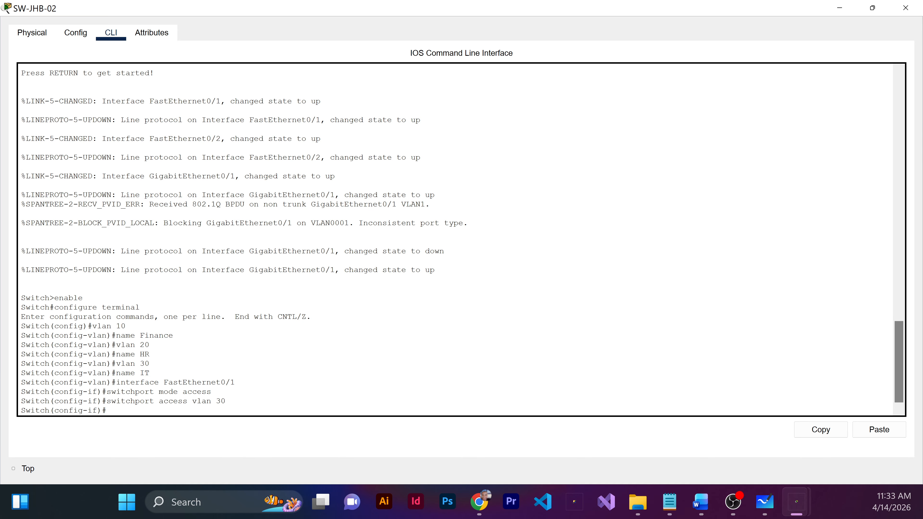
# - Configure FastEthernet0/2 on SW-JHB-02 as an access port in VLAN 30
pyautogui.press('Up')
pyautogui.press('Up')
pyautogui.press('Up')
pyautogui.write('2')
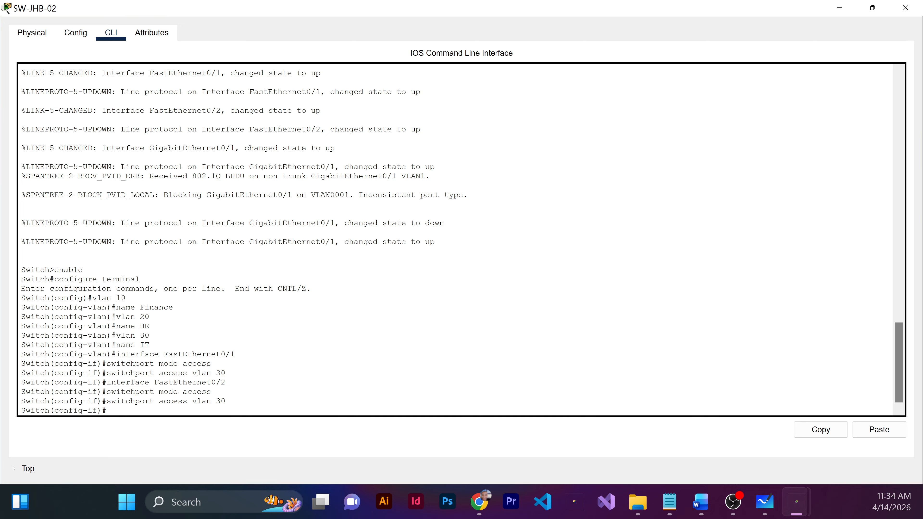
# - Enter interface GigabitEthernet0/1 on SW-JHB-02 and set it to trunk mode with switchport mode trunk
pyautogui.write('interface GigabitEthernet0/1')
pyautogui.press('Return')
pyautogui.write('switch')
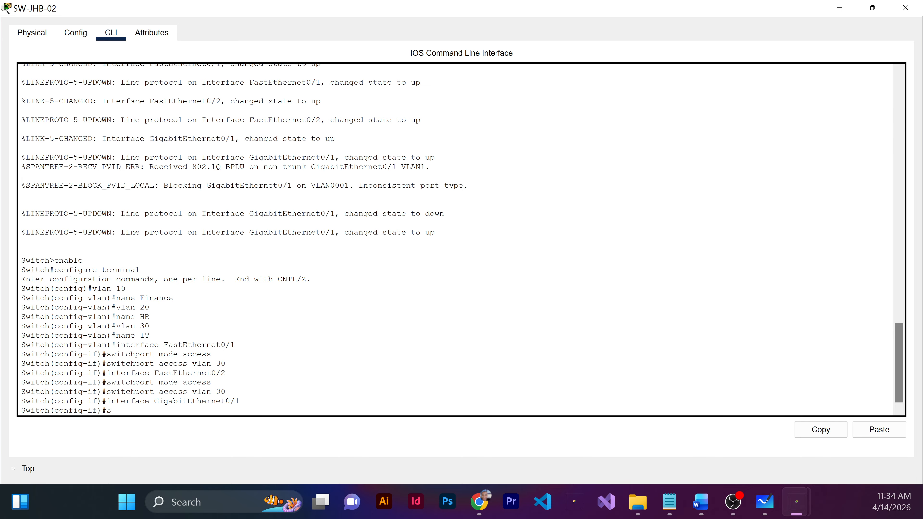
pyautogui.write('port mode trunk')
pyautogui.press('Return')
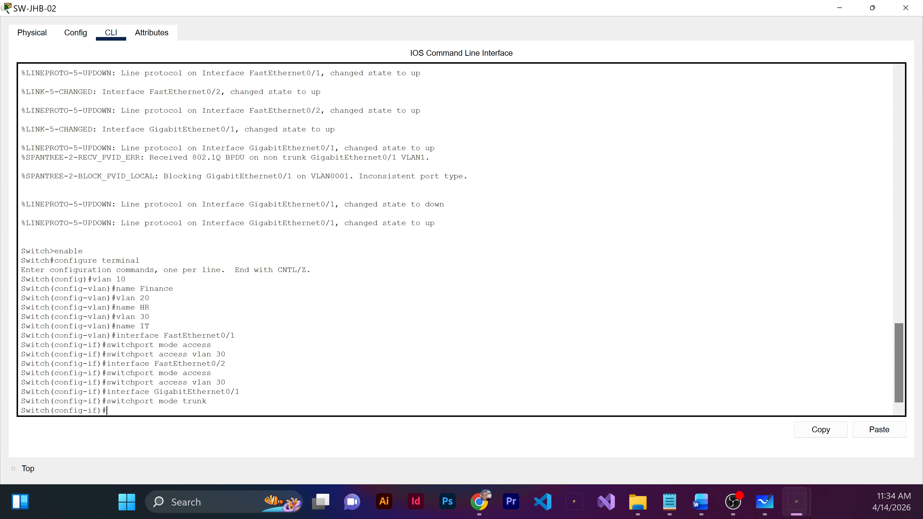
# - Allow VLANs 10,20,30 on the GigabitEthernet0/1 trunk of SW-JHB-02 and leave configuration mode with end
pyautogui.write('switchport trunk allowed vlan 10,20,30')
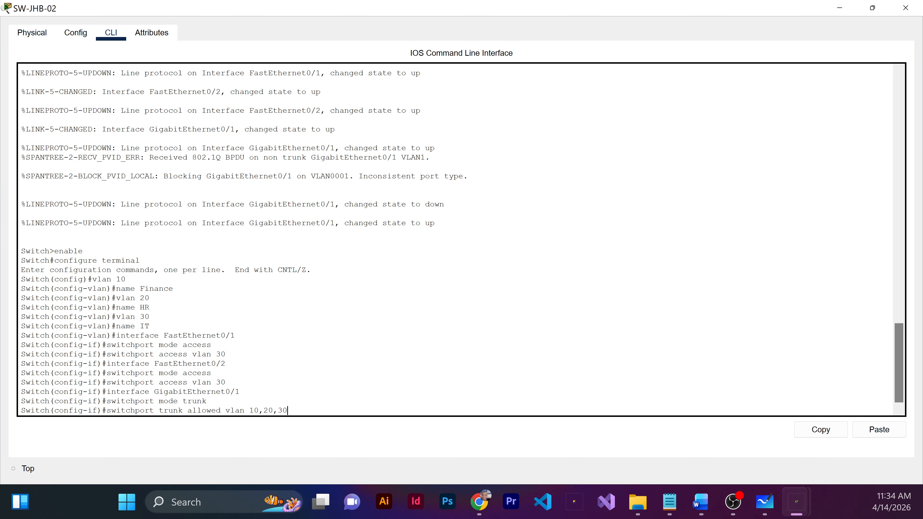
pyautogui.press('Return')
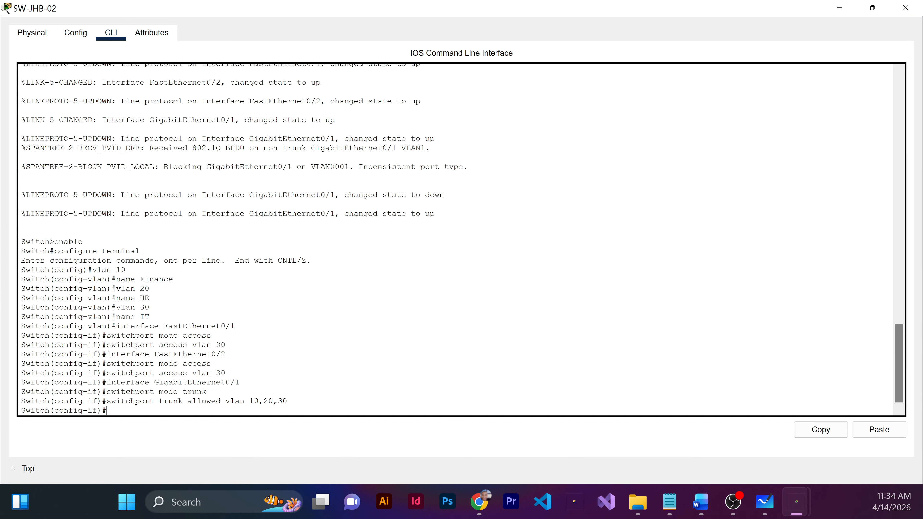
pyautogui.write('end')
pyautogui.press('Return')
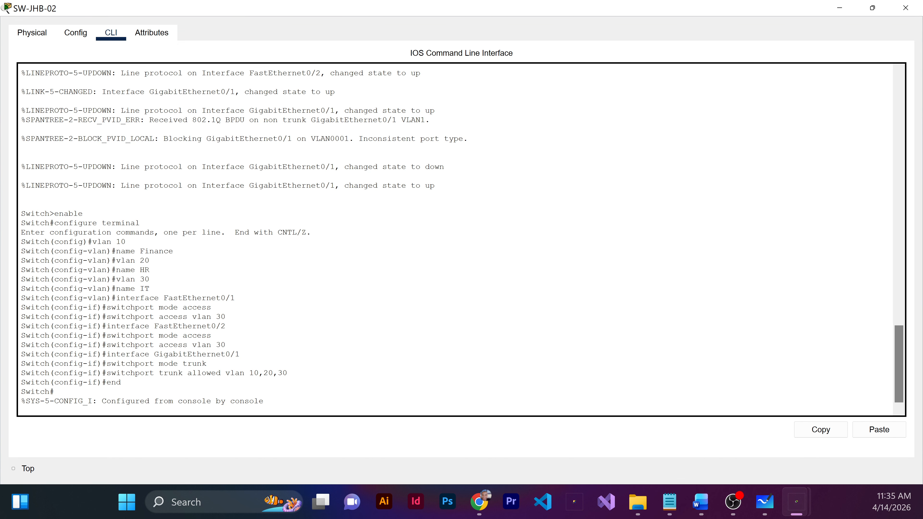
# - Check the VLANs and port assignments on SW-JHB-02 with show vlan brief
pyautogui.press('Return')
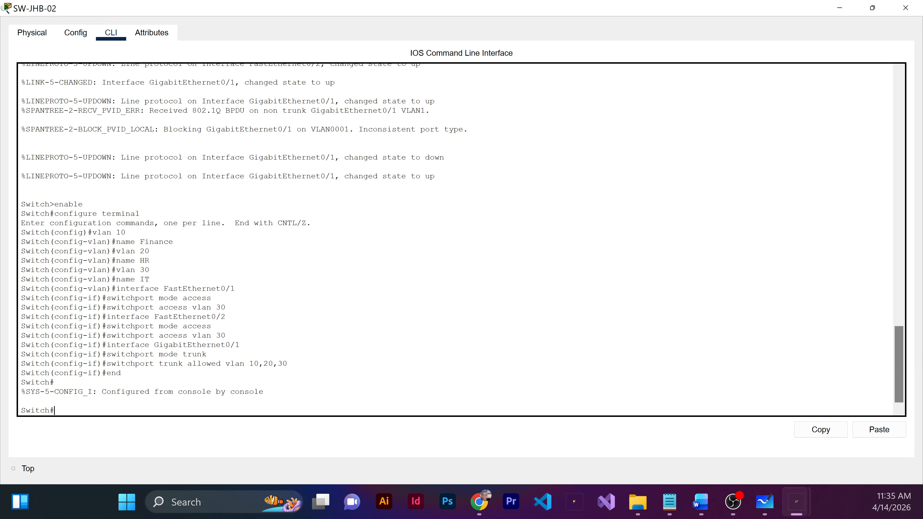
pyautogui.write('show vlan brief')
pyautogui.press('Return')
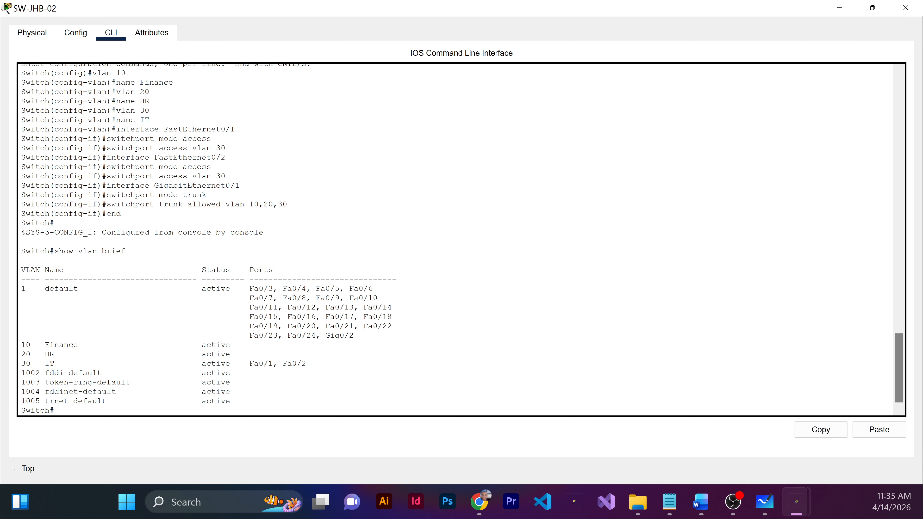
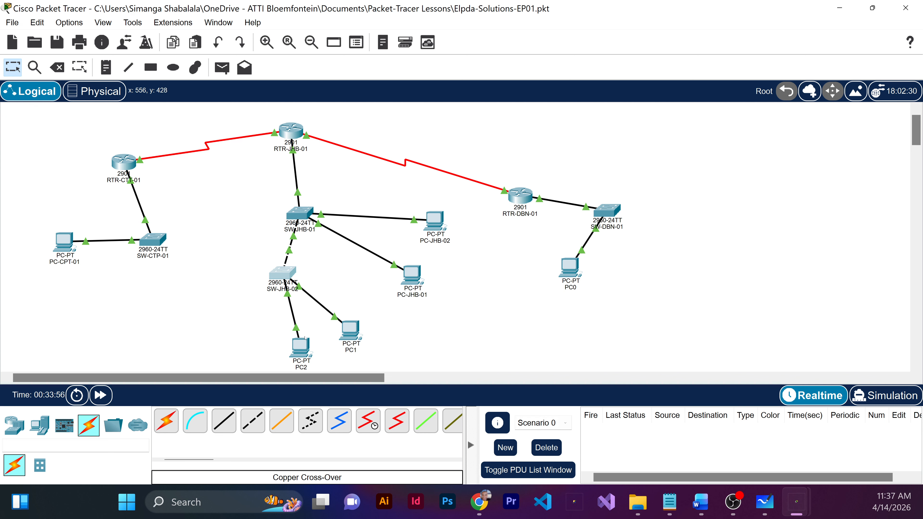
# - Change the display name of PC1, connected to SW-JHB-02, to IT-PC1
pyautogui.click(352, 331)
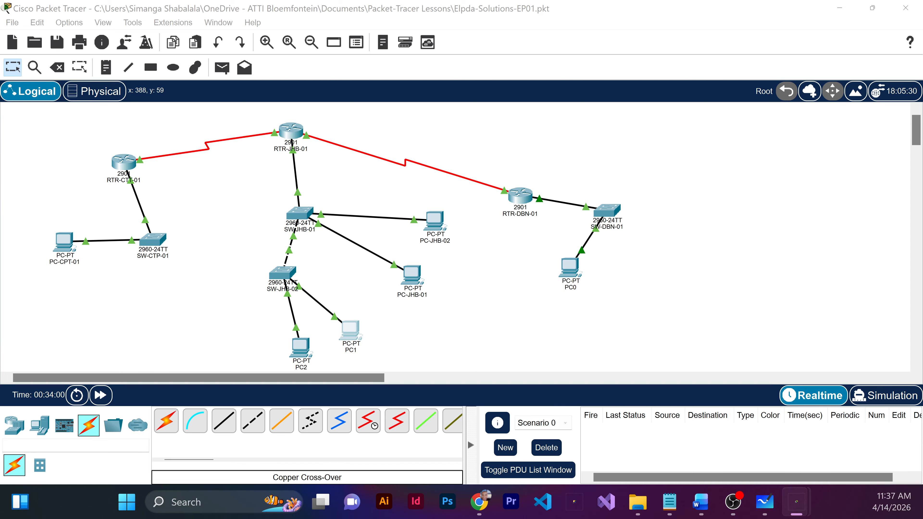
pyautogui.moveTo(0, 171); pyautogui.dragTo(316, 167)
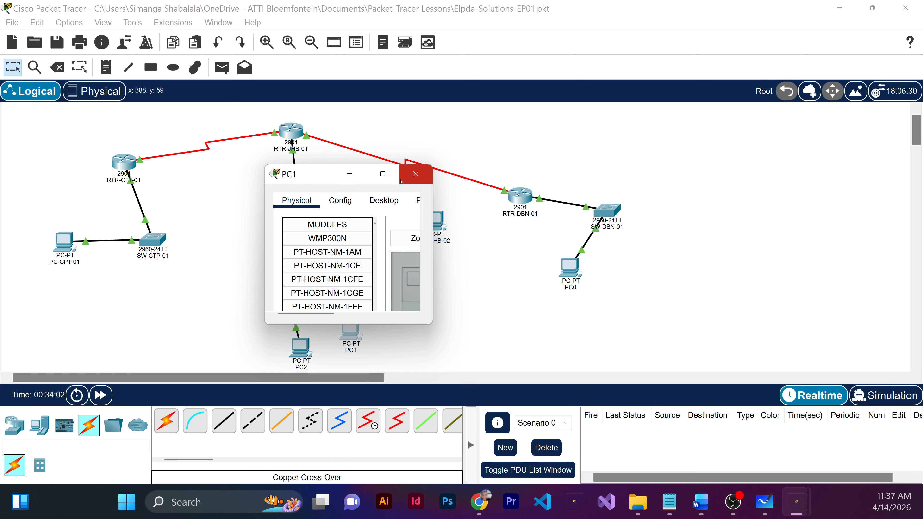
pyautogui.click(386, 178)
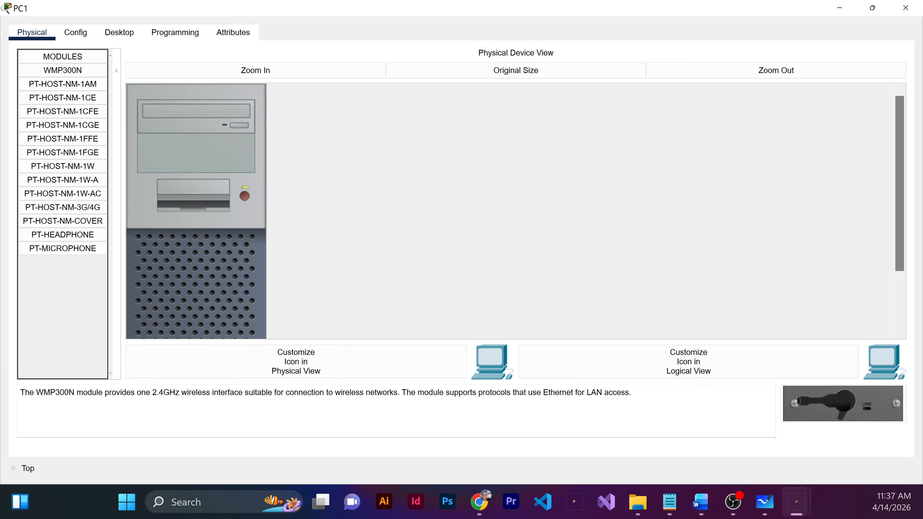
pyautogui.click(95, 34)
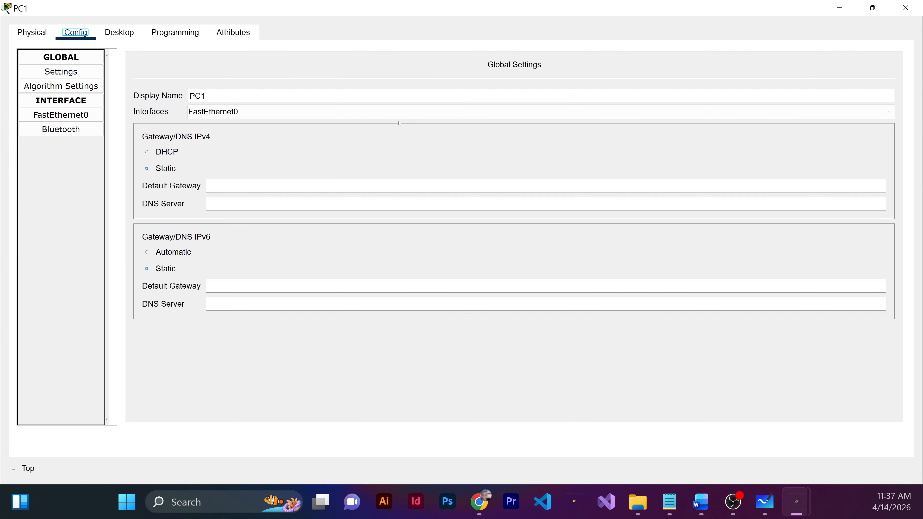
pyautogui.press('Tab')
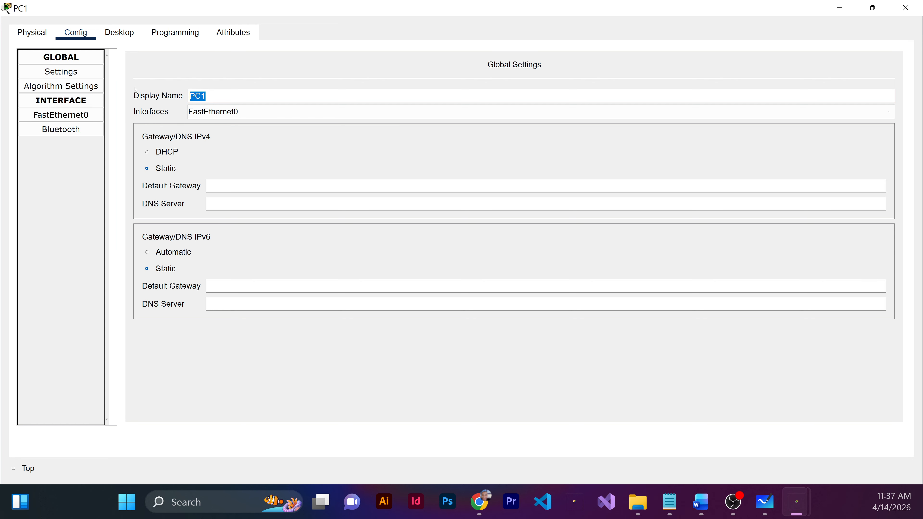
pyautogui.write('IT-PC1')
# - Give IT-PC1 the static IPv4 address 10.10.3.10 with subnet mask 255.255.255.0
pyautogui.click(124, 34)
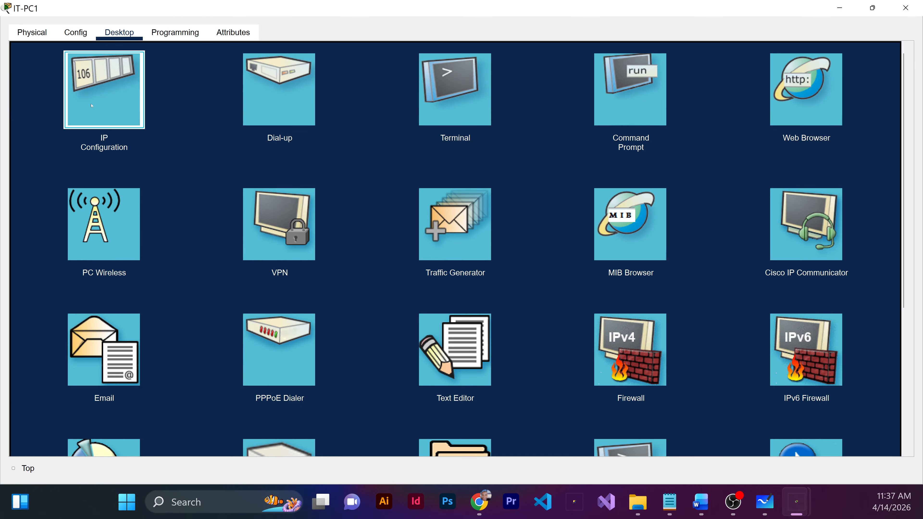
pyautogui.click(104, 87)
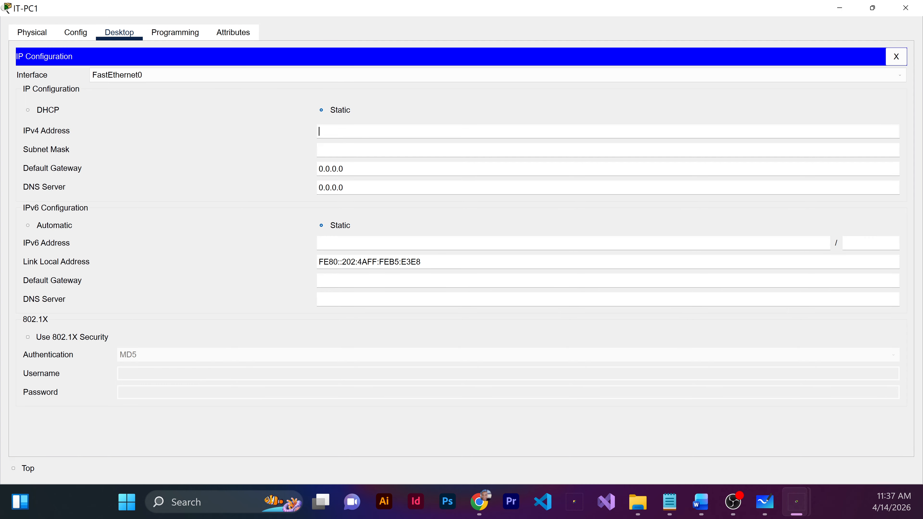
pyautogui.write('10.10.3.10')
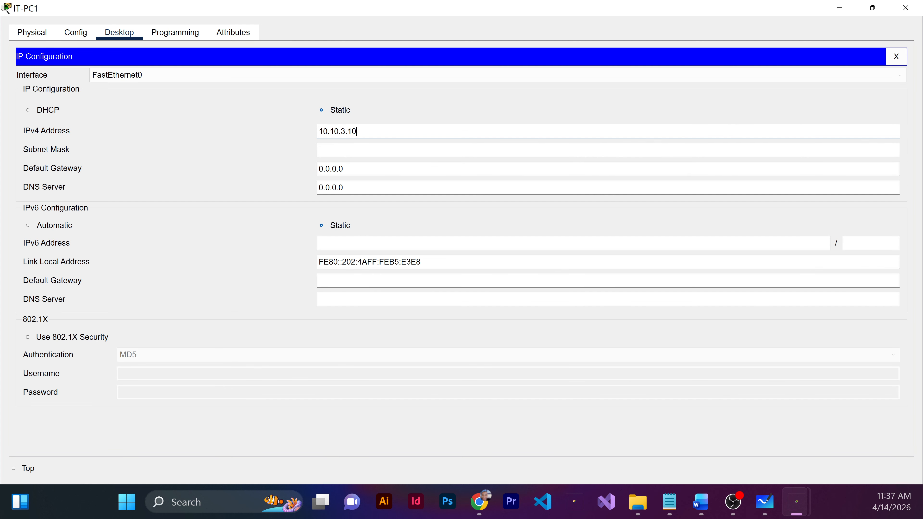
pyautogui.click(346, 150)
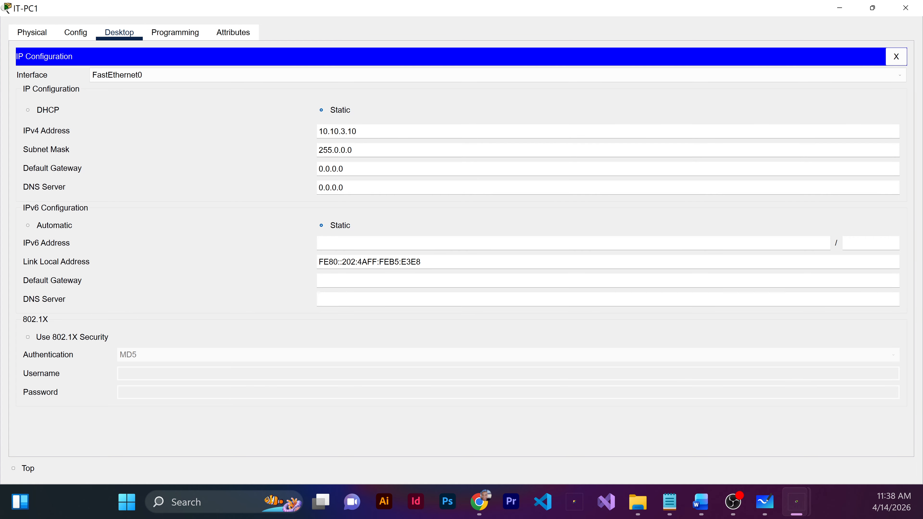
pyautogui.moveTo(353, 150); pyautogui.dragTo(316, 150)
pyautogui.write('255')
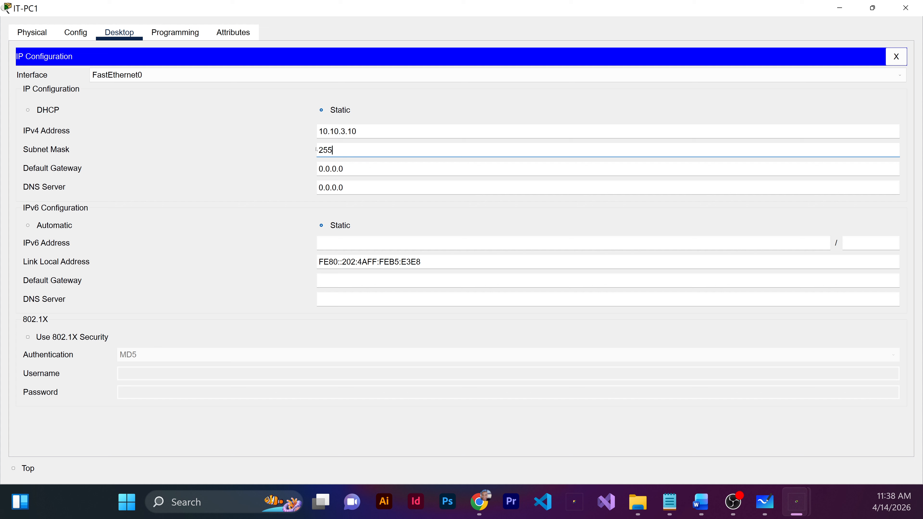
pyautogui.write('.255.255.0')
# - Set the IPv4 default gateway of IT-PC1 to 10.10.3.1
pyautogui.moveTo(340, 170); pyautogui.dragTo(302, 172)
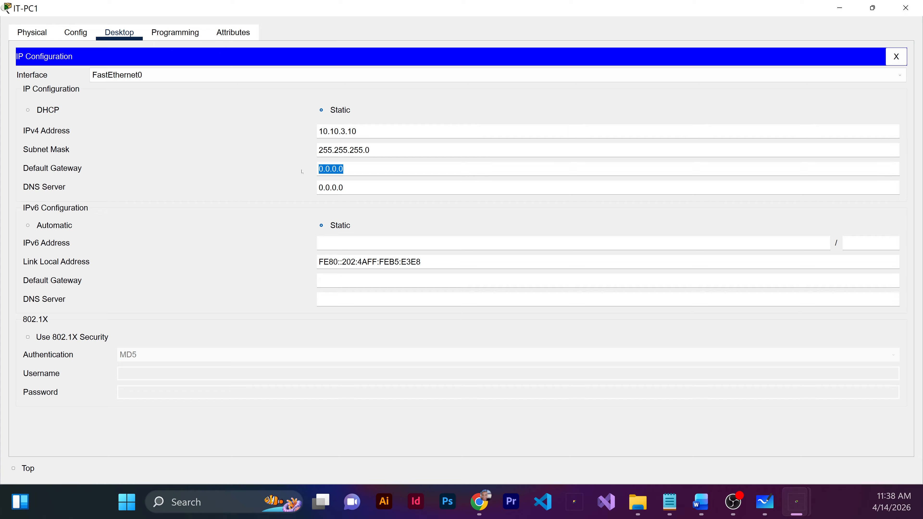
pyautogui.write('10.10.')
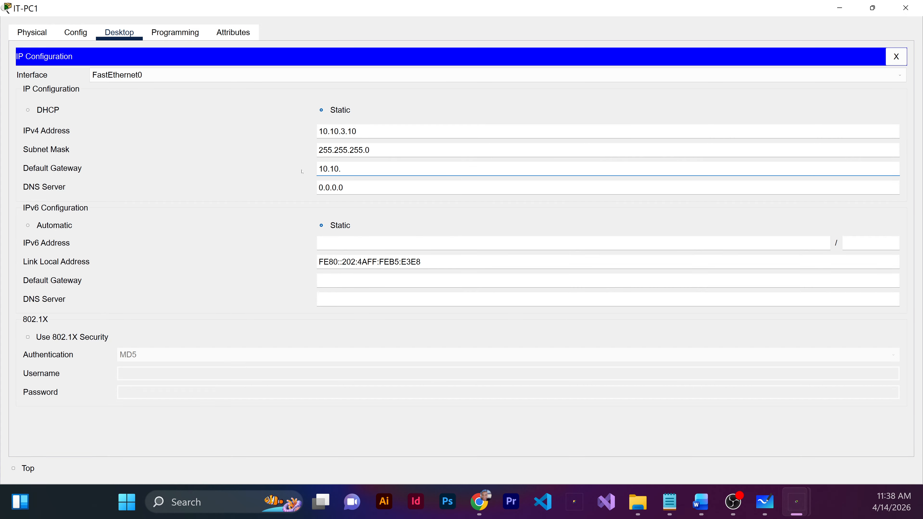
pyautogui.write('3.1')
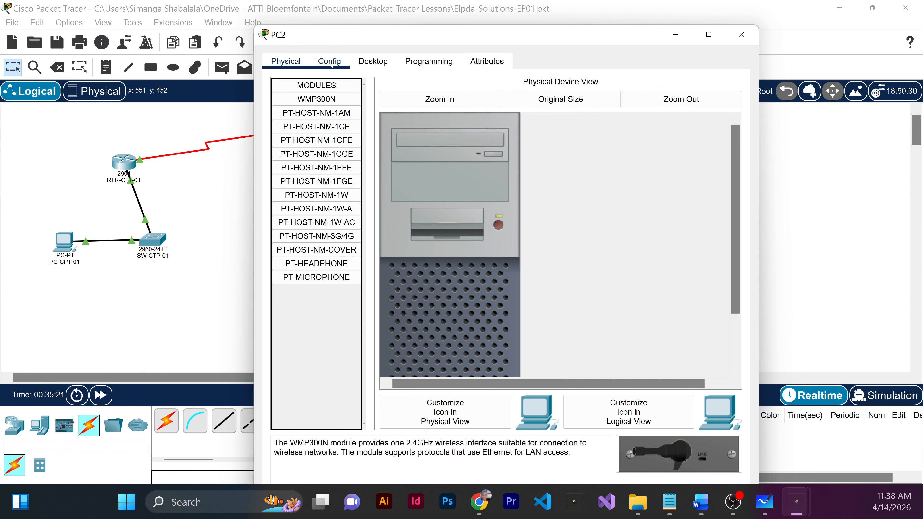
# - Change the display name of PC2, connected to SW-JHB-02, to IT-PC2
pyautogui.click(330, 62)
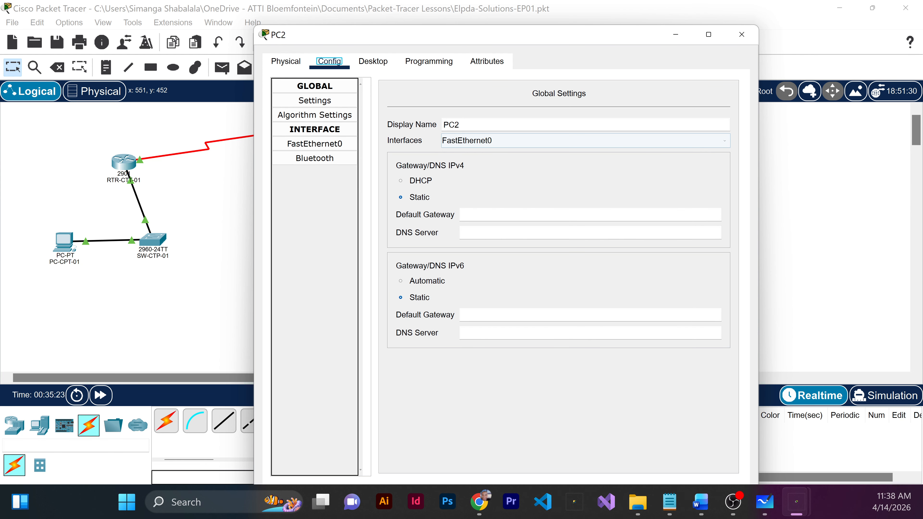
pyautogui.click(469, 119)
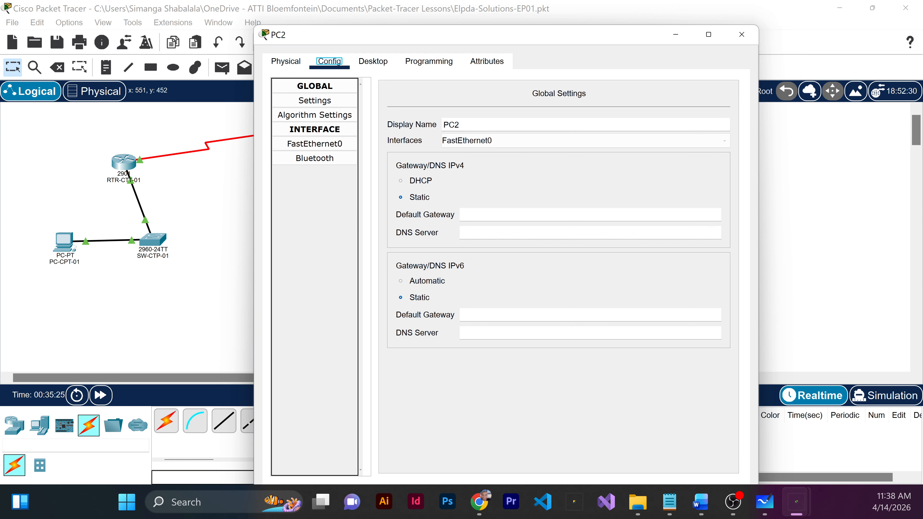
pyautogui.click(455, 125)
pyautogui.write('IT-')
# - Give IT-PC2 the static IPv4 address 10.10.3.11 with subnet mask 255.255.255.0
pyautogui.click(374, 61)
pyautogui.click(328, 121)
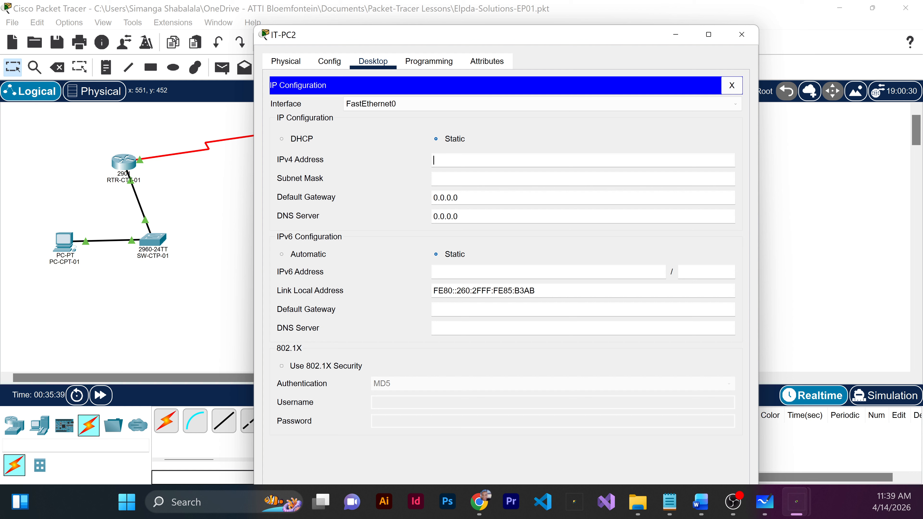
pyautogui.write('10.10.3.11')
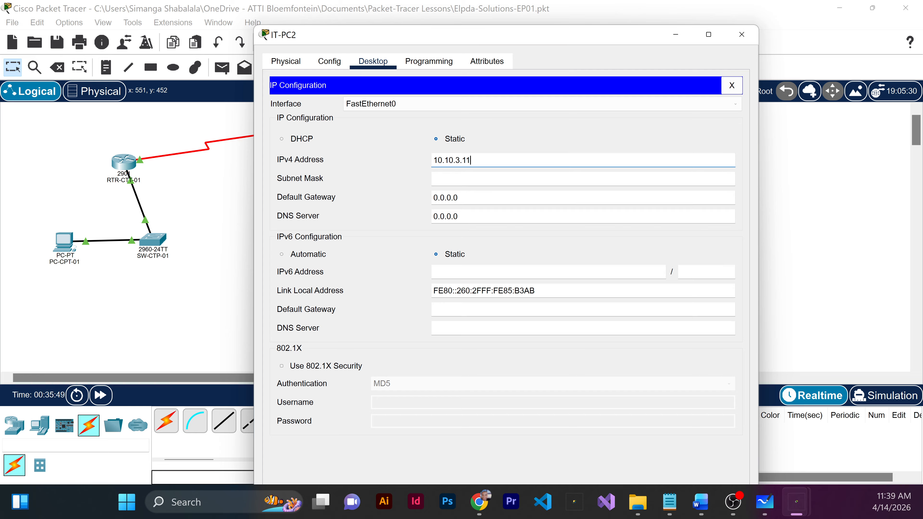
pyautogui.click(468, 179)
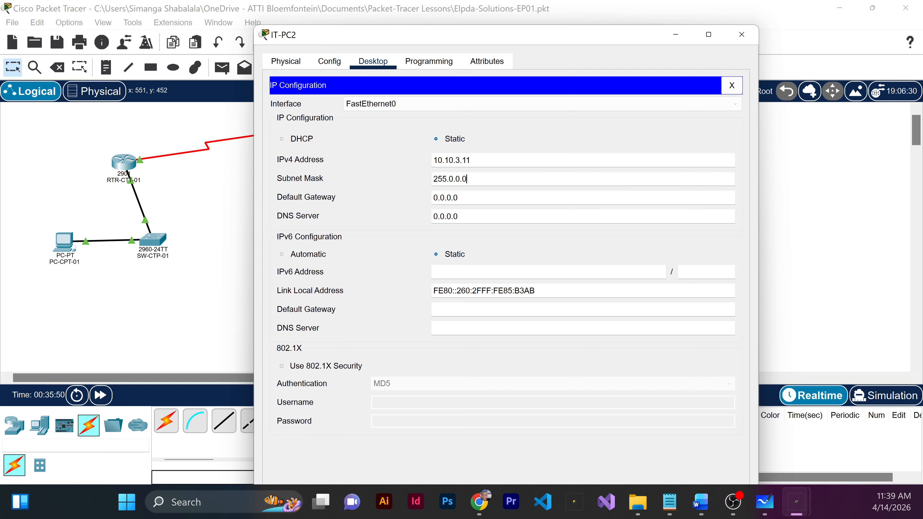
pyautogui.press('BackSpace')
pyautogui.press('BackSpace')
pyautogui.press('BackSpace')
pyautogui.press('BackSpace')
pyautogui.press('BackSpace')
pyautogui.write('255.255.0')
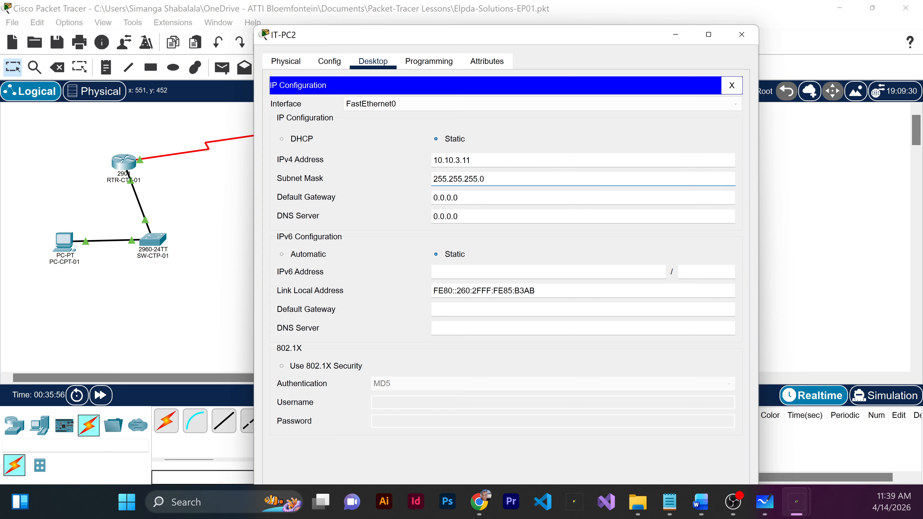
# - Set the IPv4 default gateway of IT-PC2 to 10.10.3.1
pyautogui.press('Tab')
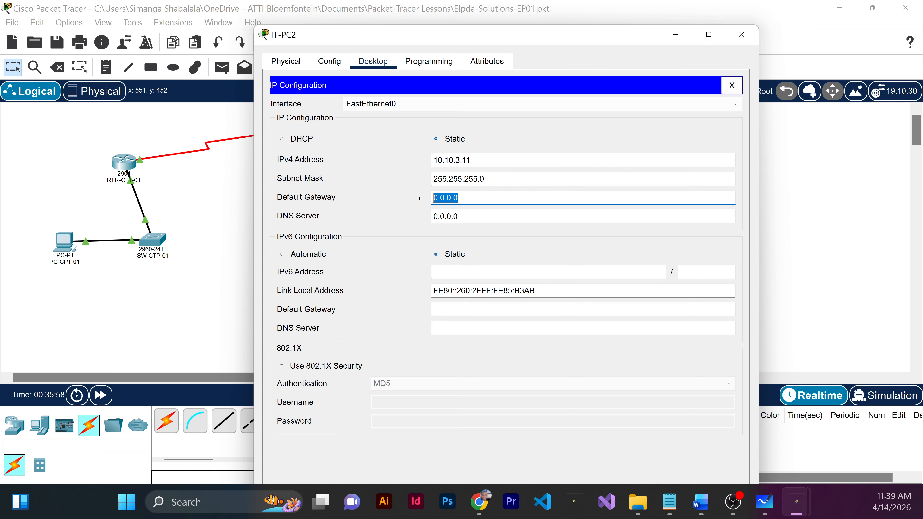
pyautogui.write('10.10.')
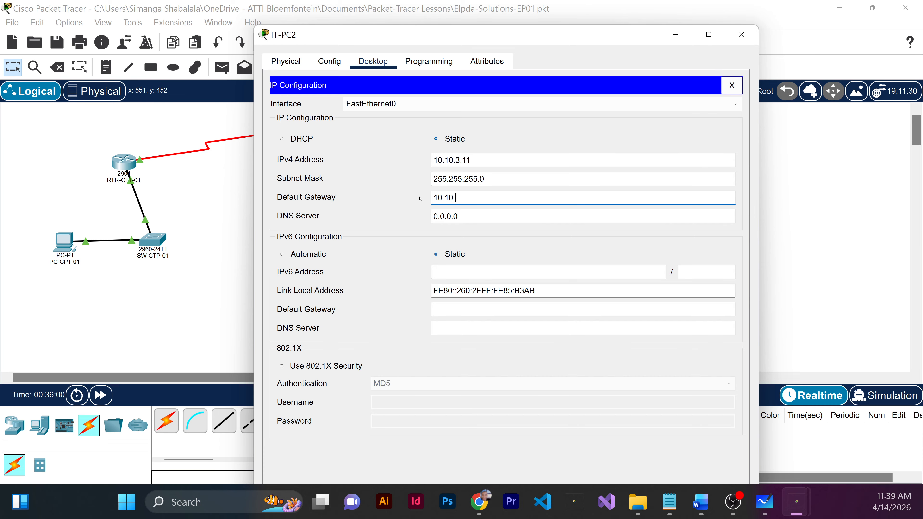
pyautogui.write('3')
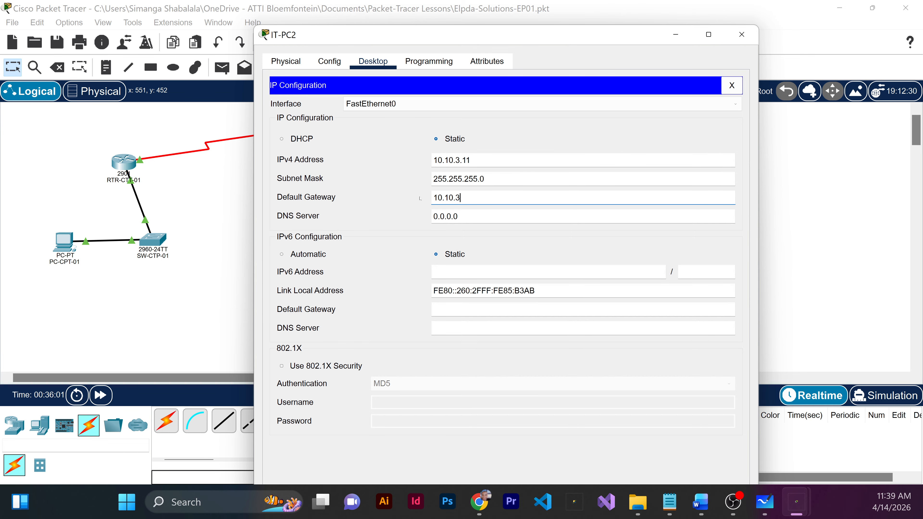
pyautogui.write('.1')
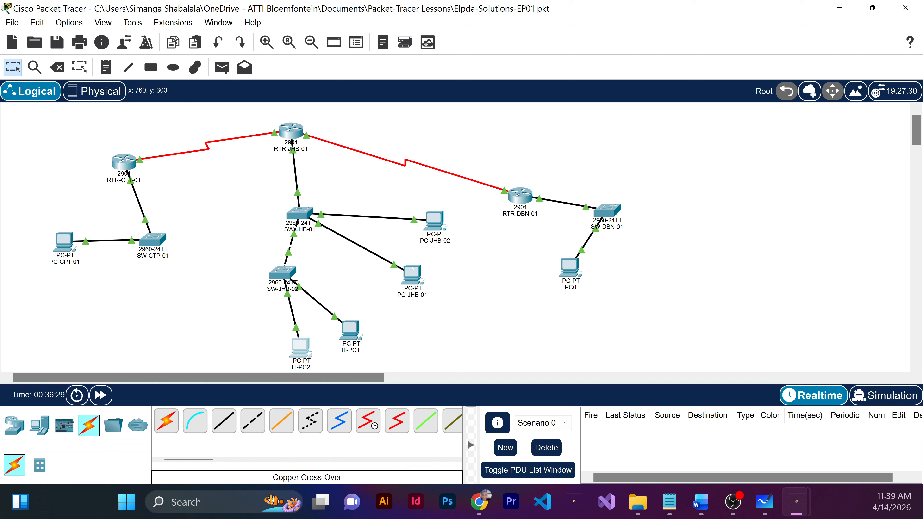
# - Change the display name of PC-JHB-01, connected to SW-JHB-01, to Finance-PC1
pyautogui.moveTo(413, 268)
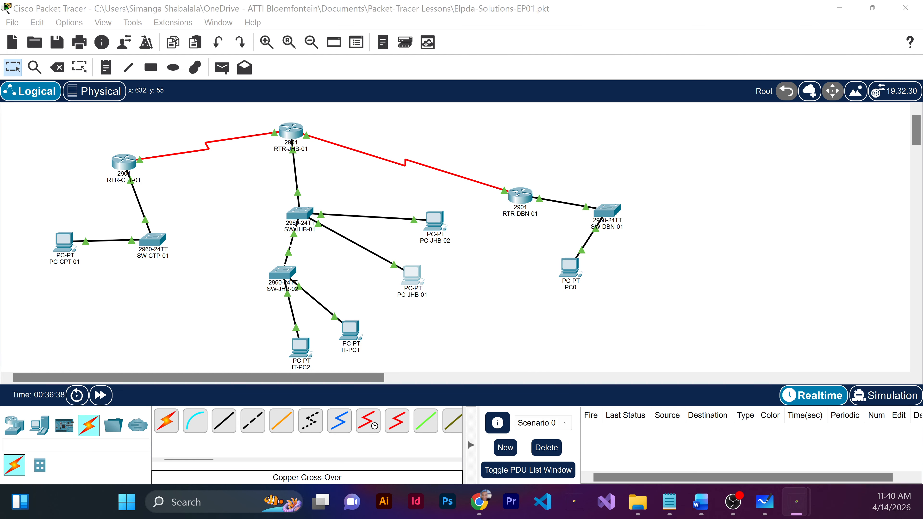
pyautogui.moveTo(0, 115); pyautogui.dragTo(347, 160)
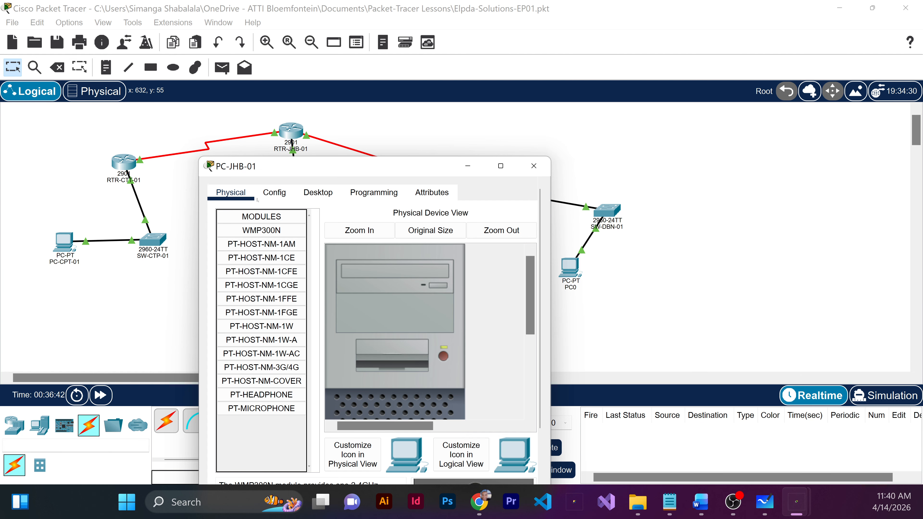
pyautogui.click(274, 193)
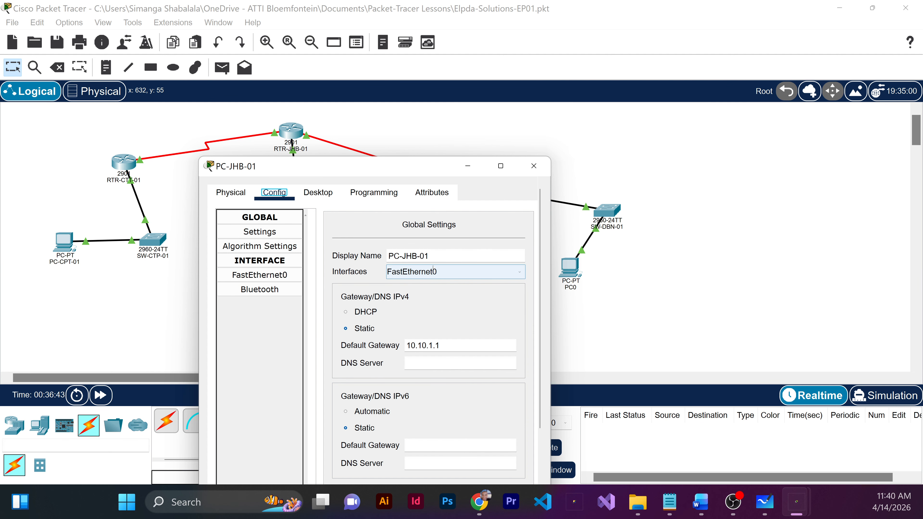
pyautogui.click(434, 256)
pyautogui.moveTo(433, 256); pyautogui.dragTo(338, 261)
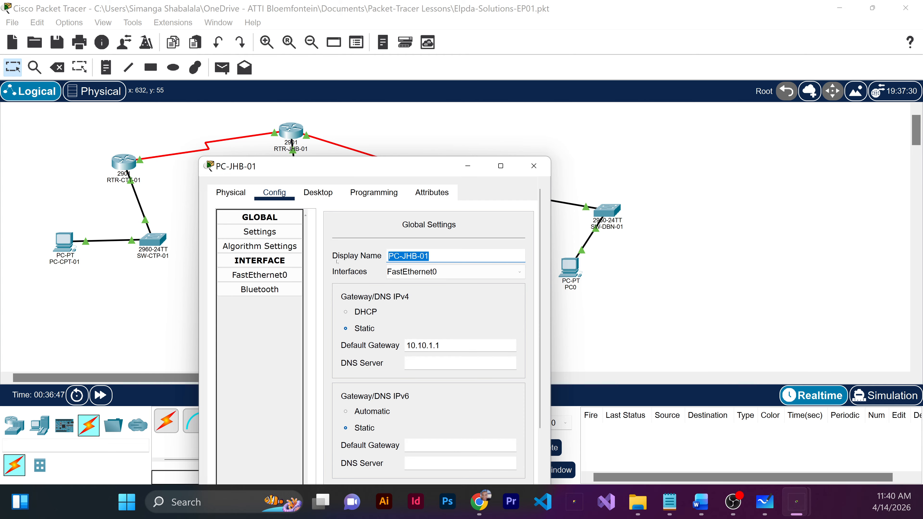
pyautogui.write('F')
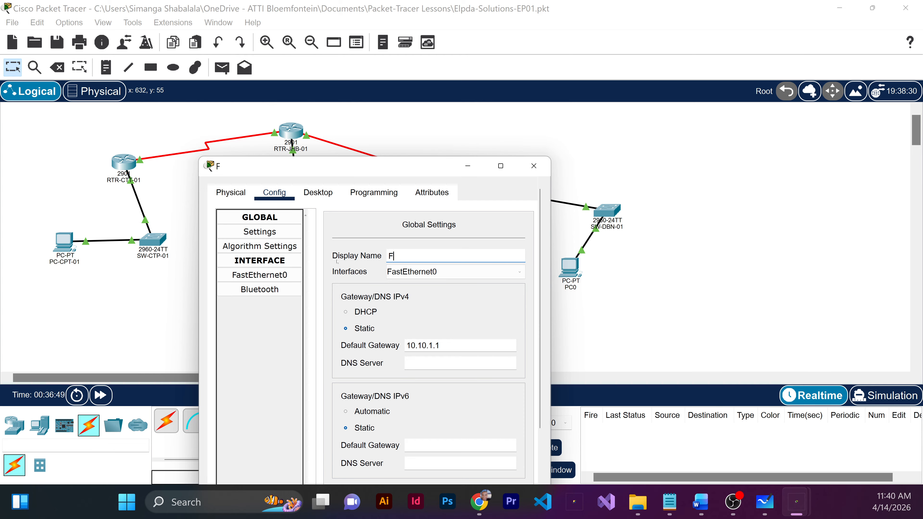
pyautogui.write('inance-PC1')
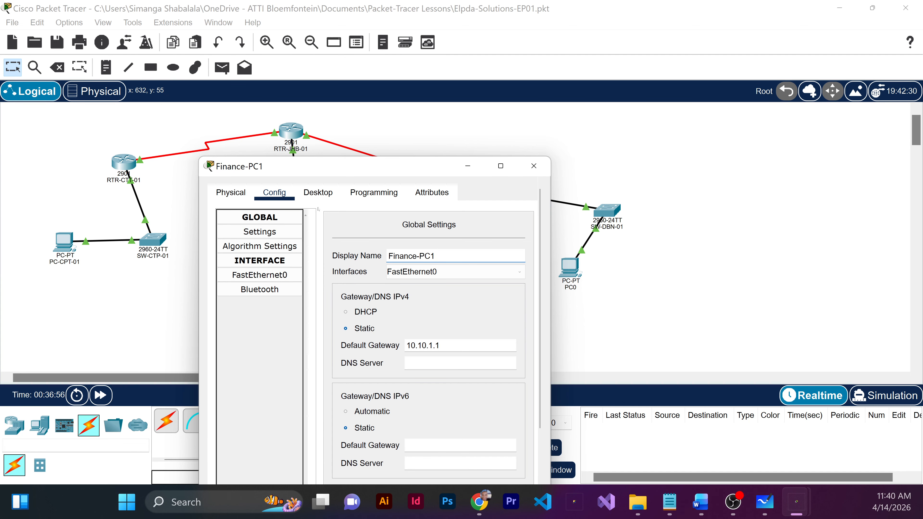
# - Give Finance-PC1 the static IPv4 address 10.10.1.10 with default gateway 10.10.1.1
pyautogui.click(318, 192)
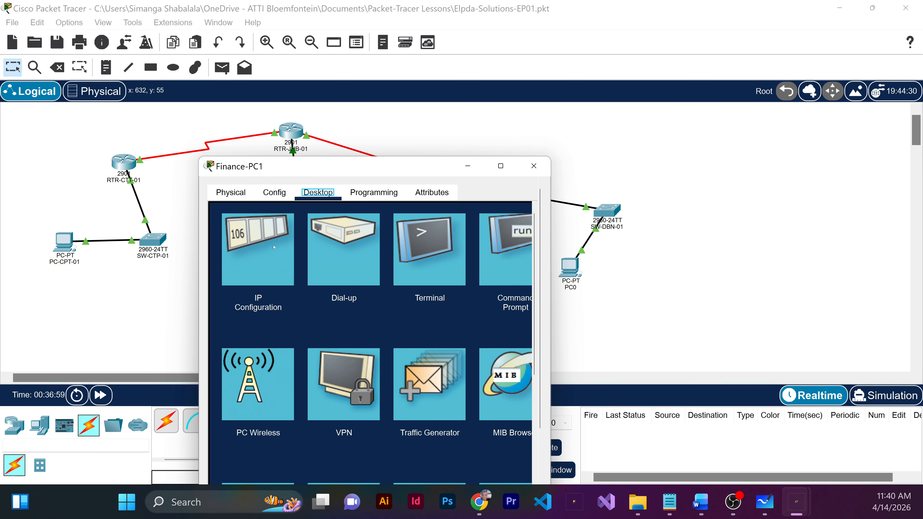
pyautogui.click(256, 260)
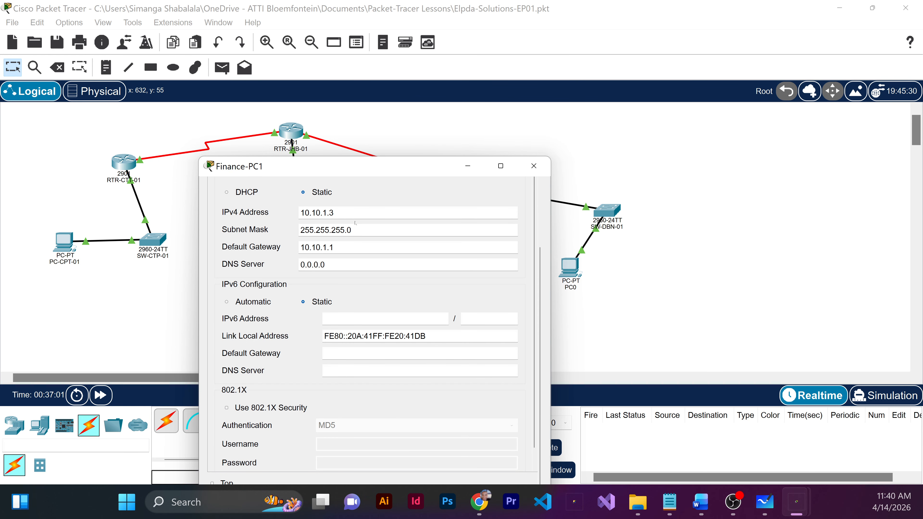
pyautogui.moveTo(332, 213); pyautogui.dragTo(282, 217)
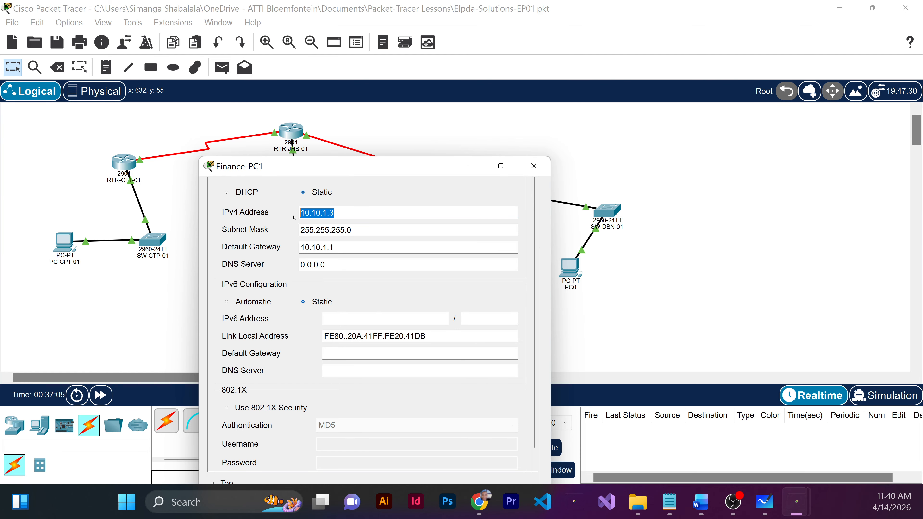
pyautogui.write('10.10.1.10')
pyautogui.moveTo(336, 248); pyautogui.dragTo(286, 247)
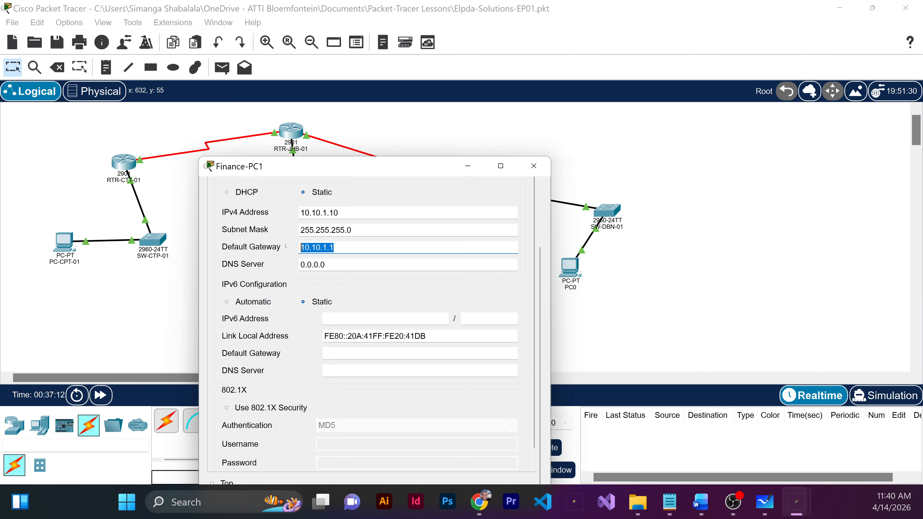
pyautogui.write('10.10.1.1')
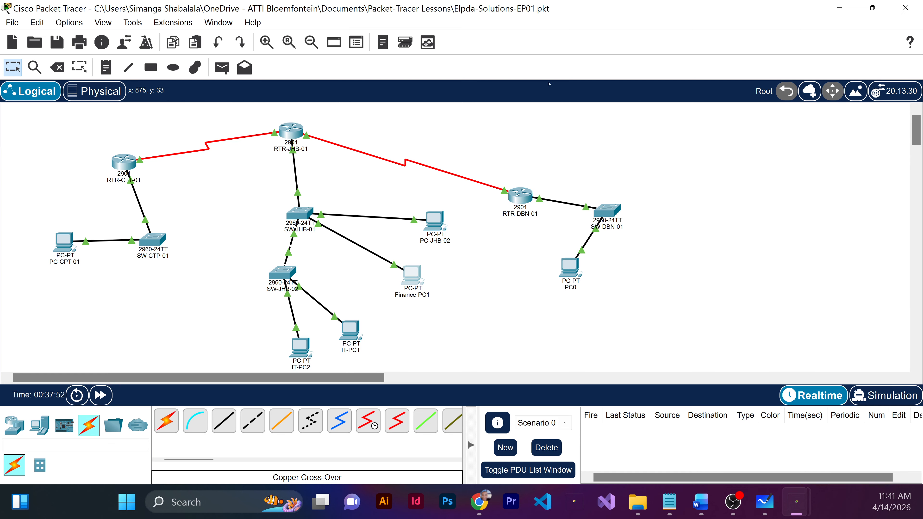
# - Change the display name of PC-JHB-02, connected to SW-JHB-01, to Finance-PC2
pyautogui.click(433, 221)
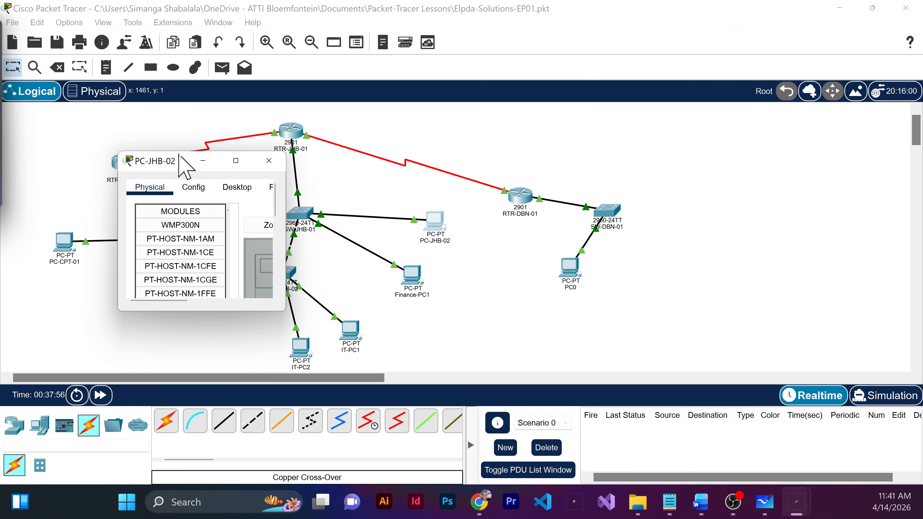
pyautogui.moveTo(178, 155); pyautogui.dragTo(414, 193)
pyautogui.doubleClick(407, 186)
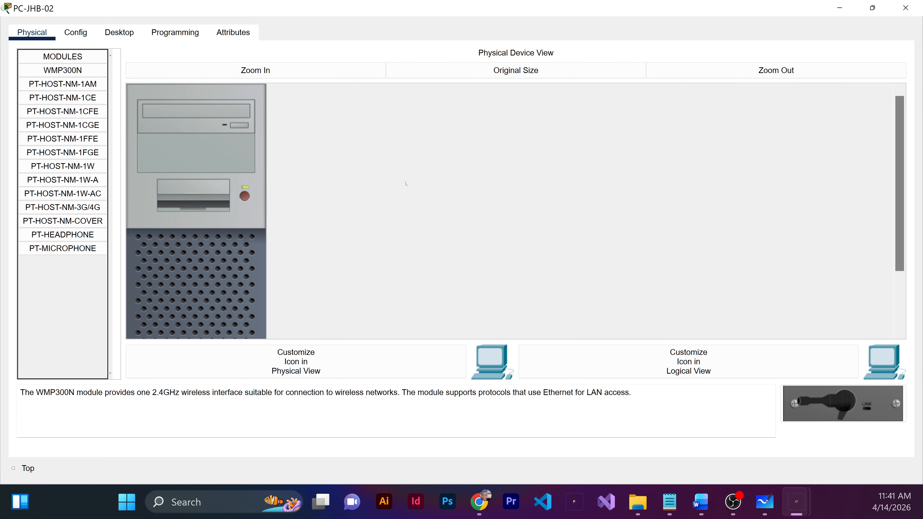
pyautogui.click(84, 35)
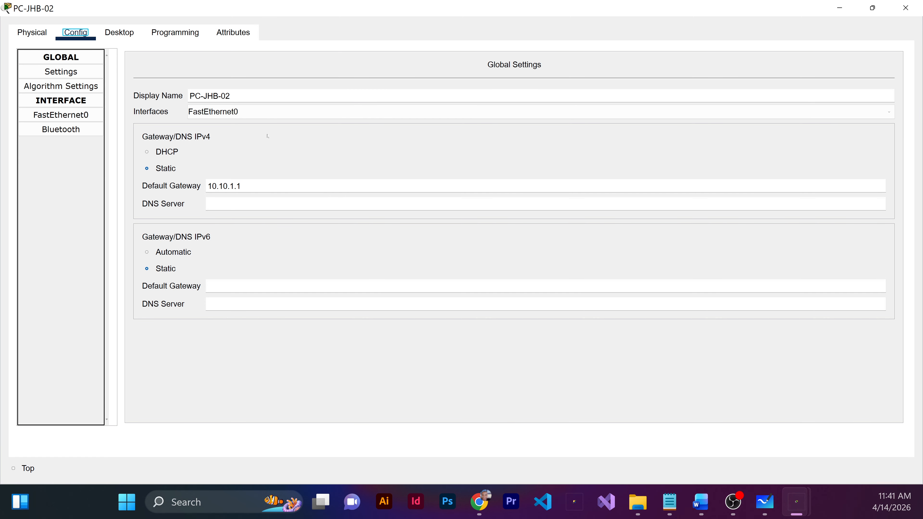
pyautogui.doubleClick(224, 186)
pyautogui.moveTo(233, 96); pyautogui.dragTo(189, 96)
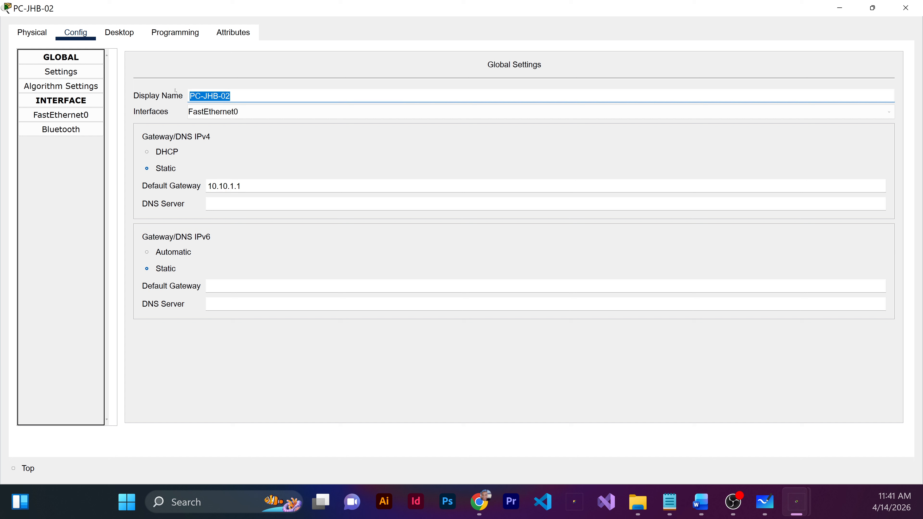
pyautogui.write('Finace')
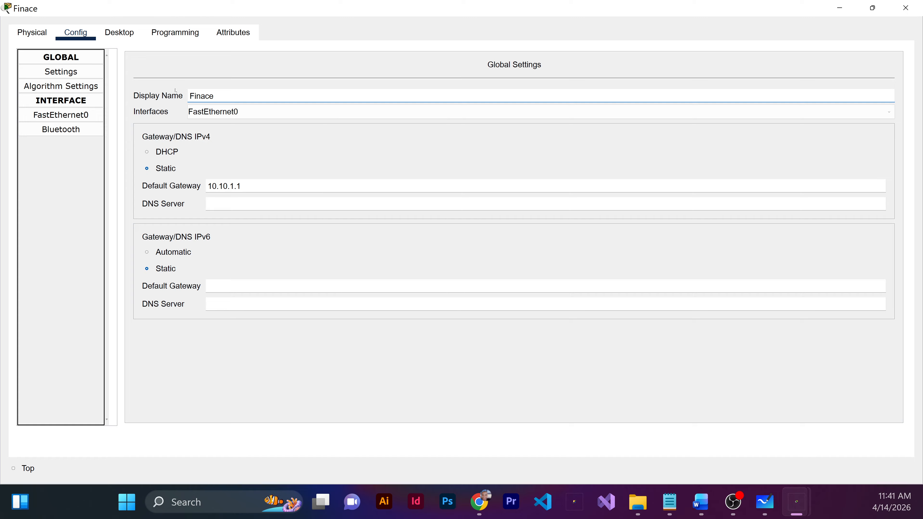
pyautogui.press('BackSpace')
pyautogui.press('BackSpace')
pyautogui.write('nce-PC2')
# - Set the static IPv4 address of Finance-PC2 to 10.10.1.11
pyautogui.click(128, 32)
pyautogui.click(104, 91)
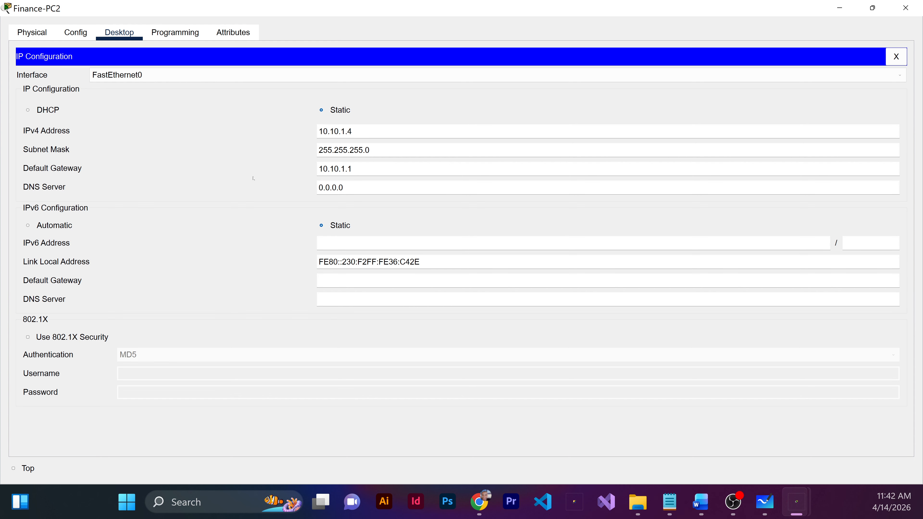
pyautogui.moveTo(366, 131); pyautogui.dragTo(257, 120)
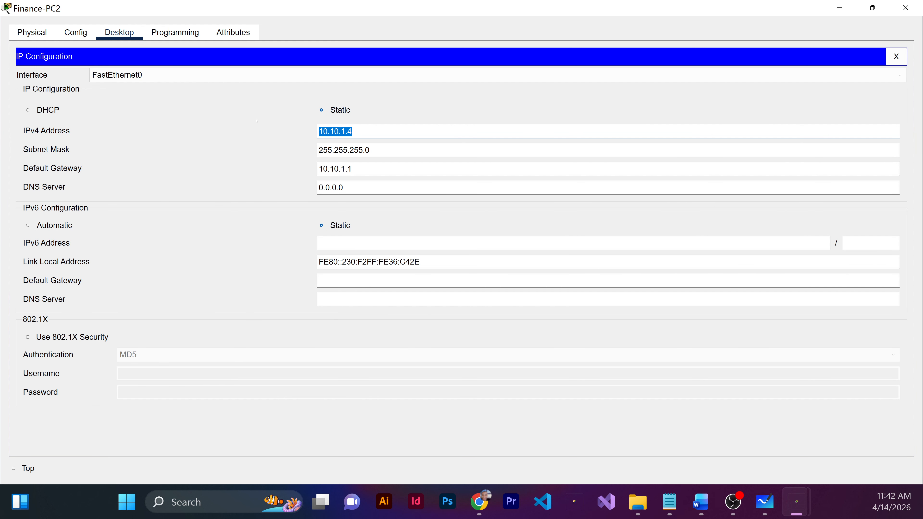
pyautogui.write('10.10.1.11')
pyautogui.moveTo(362, 169); pyautogui.dragTo(313, 169)
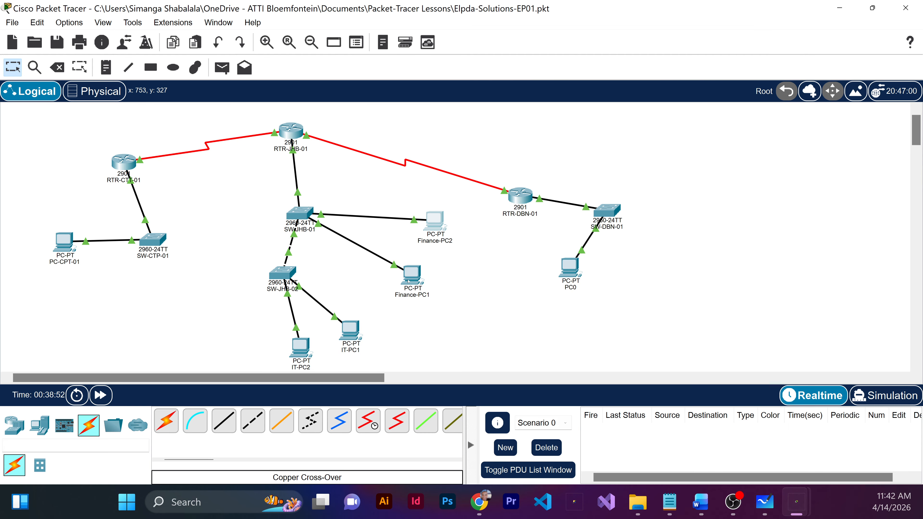
# - Move Finance-PC1 farther away from SW-JHB-01 and add two new PCs to the workspace below it
pyautogui.moveTo(408, 281); pyautogui.dragTo(487, 282)
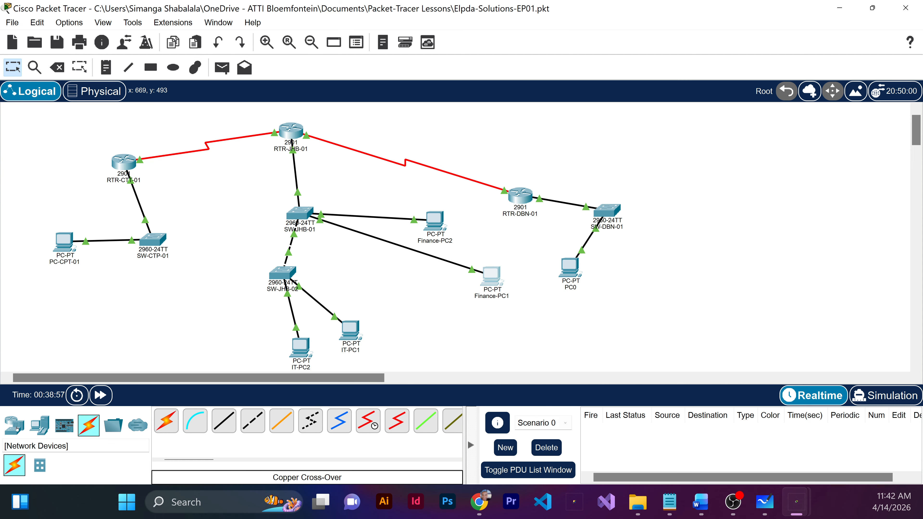
pyautogui.click(39, 424)
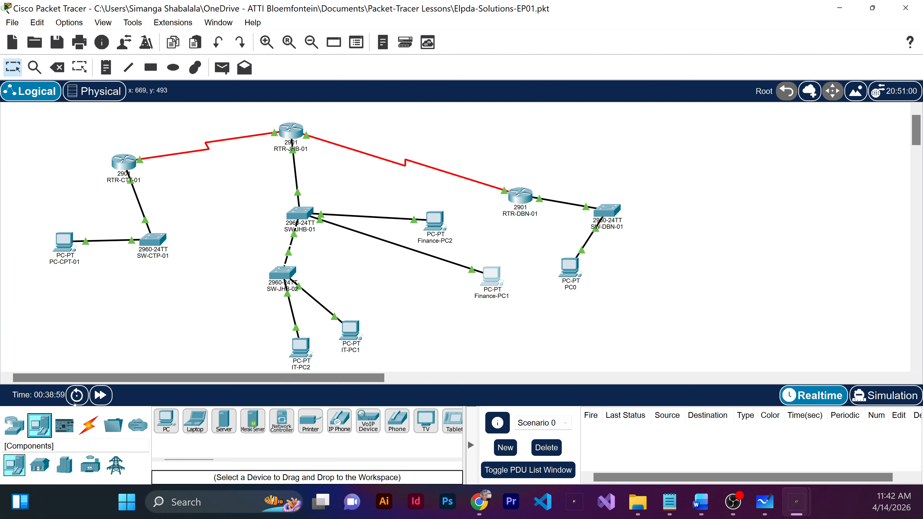
pyautogui.moveTo(166, 421); pyautogui.dragTo(457, 339)
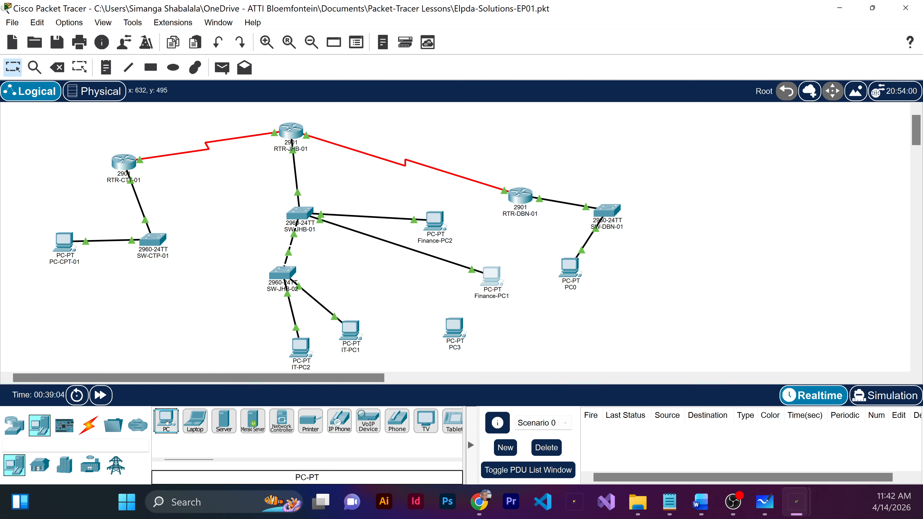
pyautogui.moveTo(166, 420); pyautogui.dragTo(415, 340)
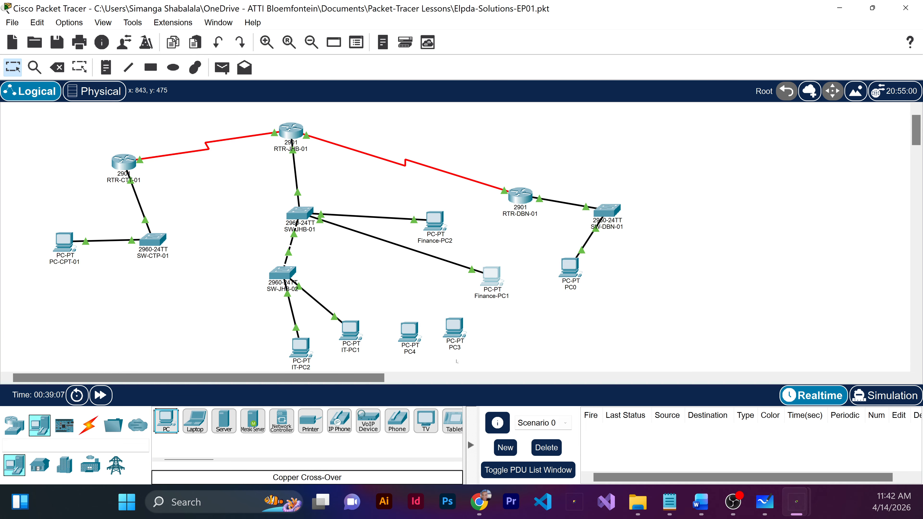
# - Change the display name of the new PC3 to HR-PC1
pyautogui.click(453, 329)
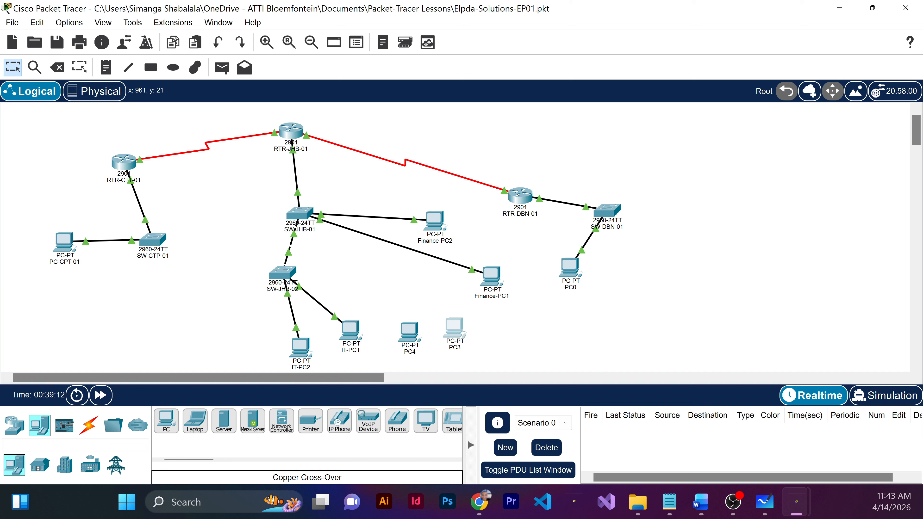
pyautogui.click(465, 334)
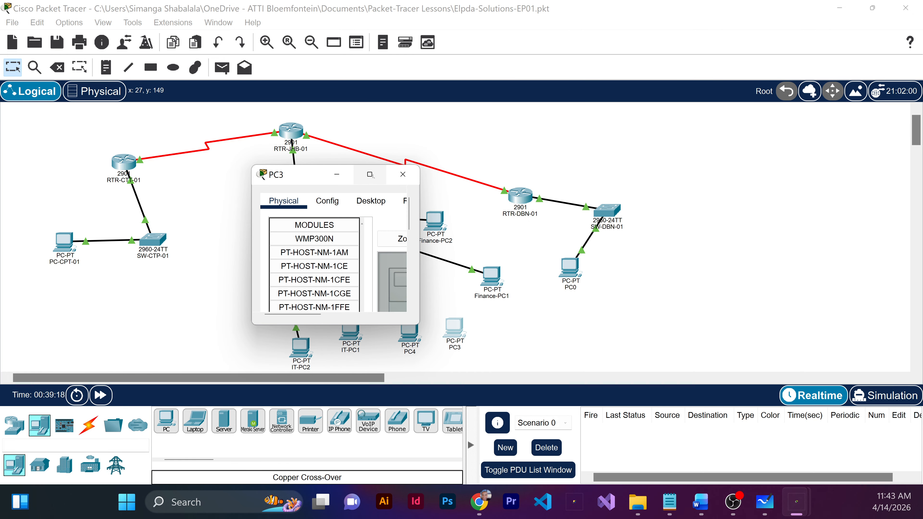
pyautogui.click(370, 175)
pyautogui.click(82, 33)
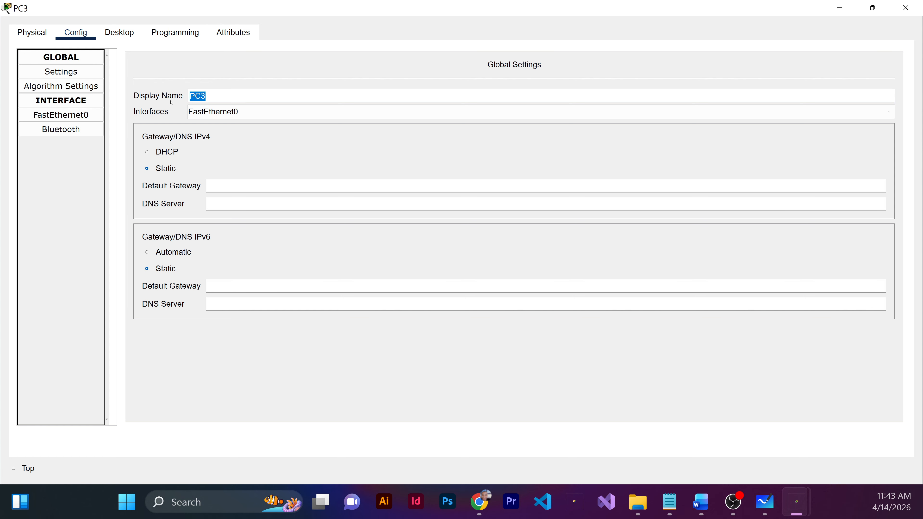
pyautogui.write('HR-PC1-')
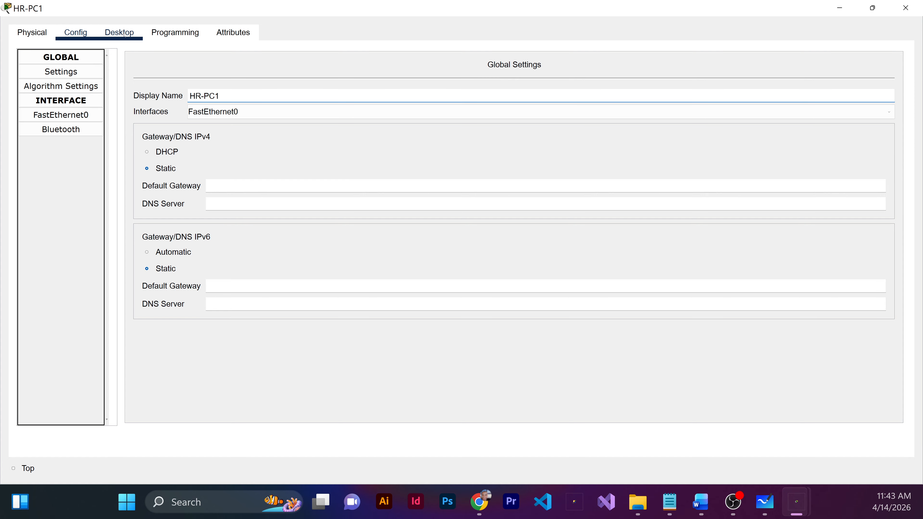
# - Give HR-PC1 the static IPv4 address 10.10.2.11 with subnet mask 255.255.255.0
pyautogui.click(120, 33)
pyautogui.click(109, 98)
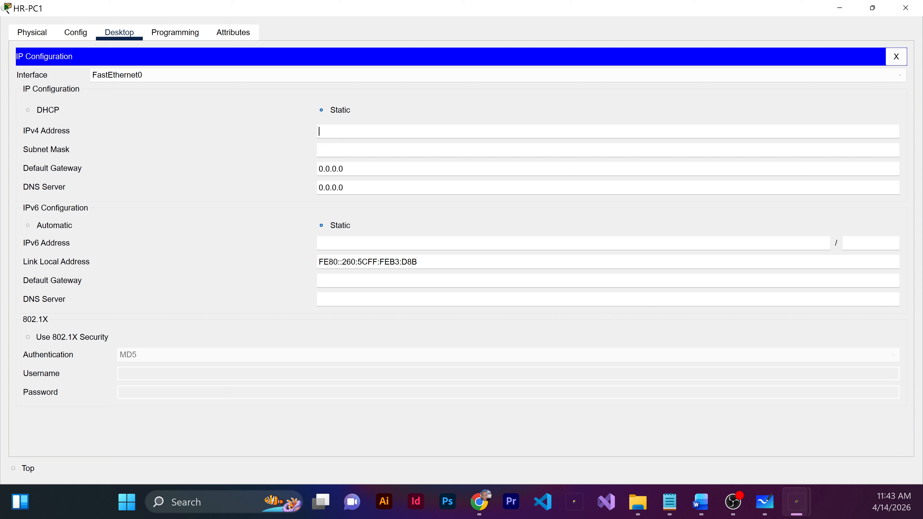
pyautogui.write('10.10.2.11')
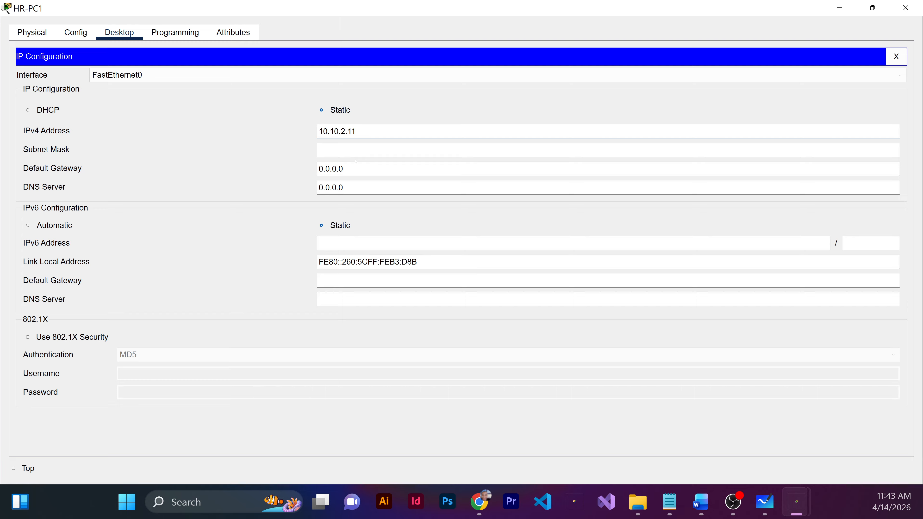
pyautogui.press('Tab')
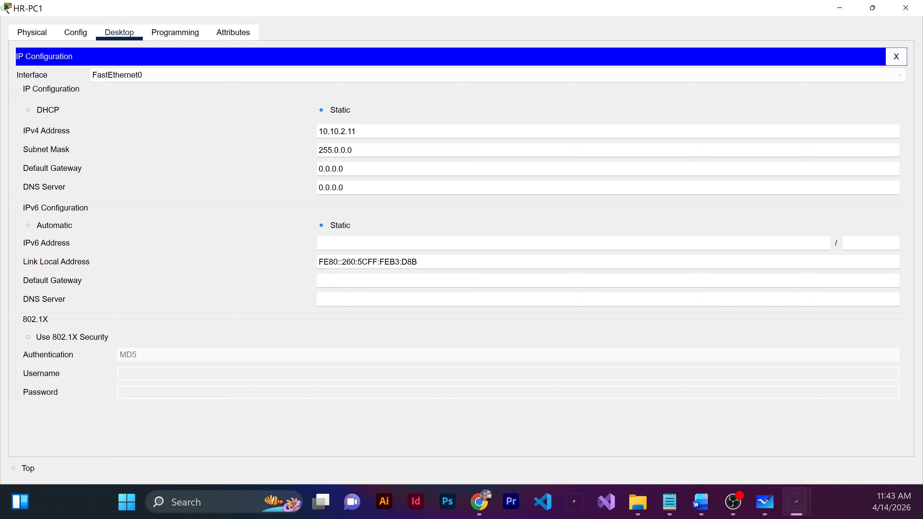
pyautogui.press('BackSpace')
pyautogui.press('BackSpace')
pyautogui.press('BackSpace')
pyautogui.press('BackSpace')
pyautogui.press('BackSpace')
pyautogui.press('BackSpace')
pyautogui.press('BackSpace')
pyautogui.press('BackSpace')
pyautogui.press('BackSpace')
pyautogui.write('255.255.255.0')
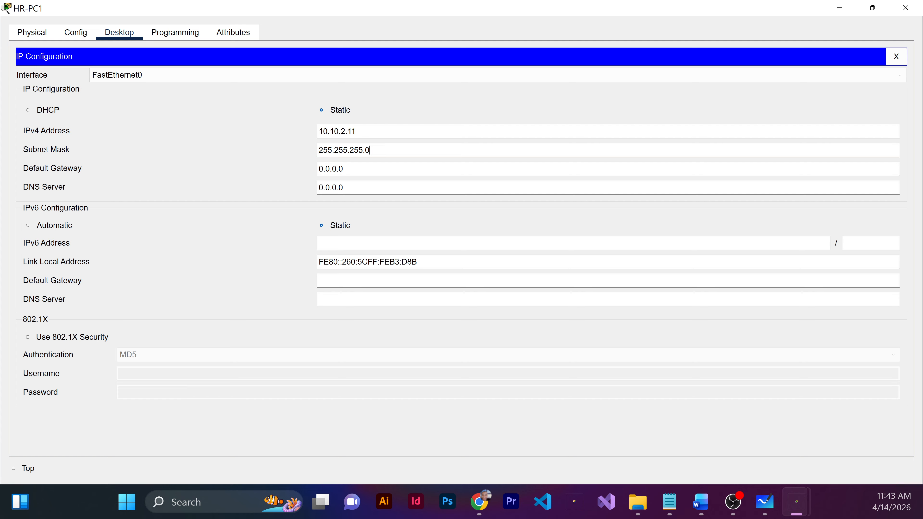
# - Set the IPv4 default gateway of HR-PC1 to 10.10.2.1
pyautogui.press('Tab')
pyautogui.press('Tab')
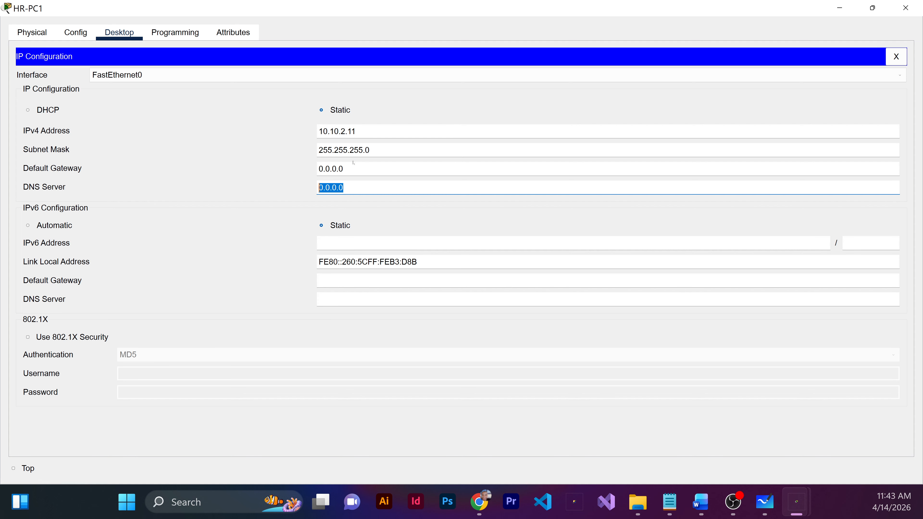
pyautogui.hotkey('shift', 'Tab')
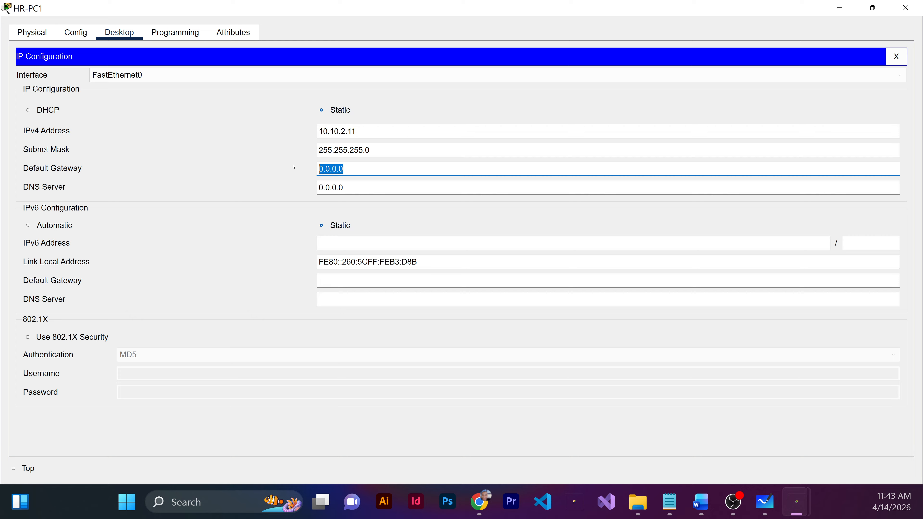
pyautogui.write('10.10.2.1')
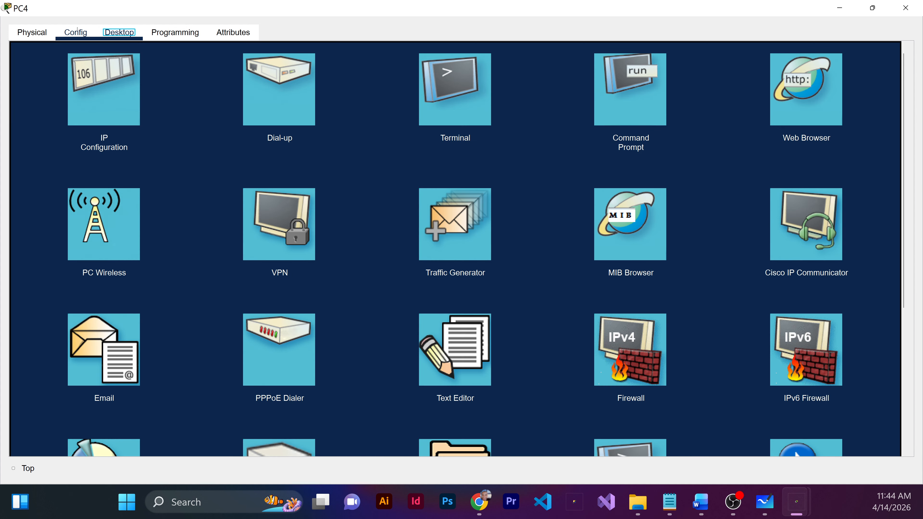
# - Change the display name of the new PC4 to HR-PC2
pyautogui.click(75, 33)
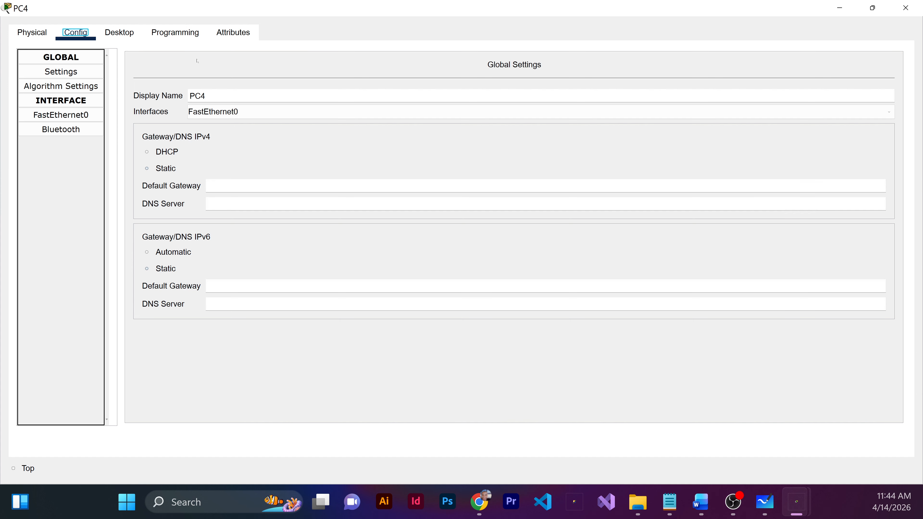
pyautogui.press('Tab')
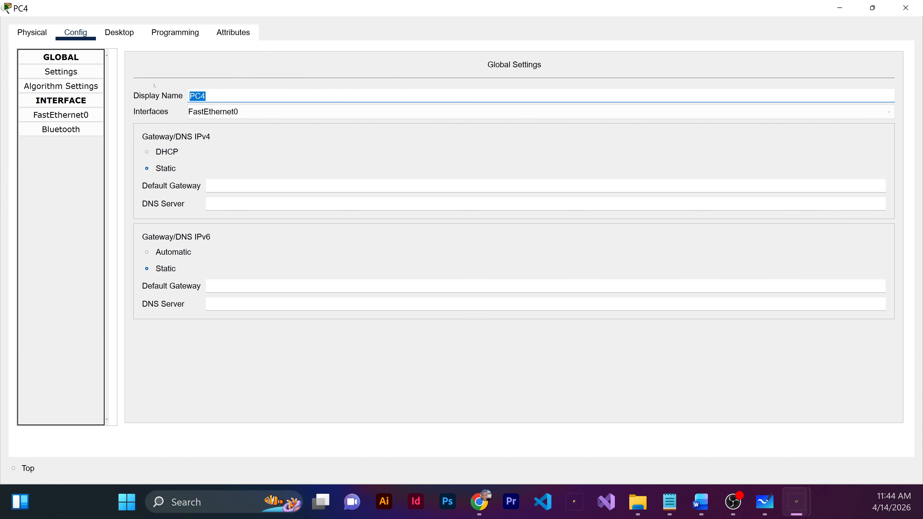
pyautogui.write('HR-PC2')
# - Give HR-PC2 the static IPv4 address 10.10.2.11 with subnet mask 255.255.255.0
pyautogui.click(124, 35)
pyautogui.click(156, 63)
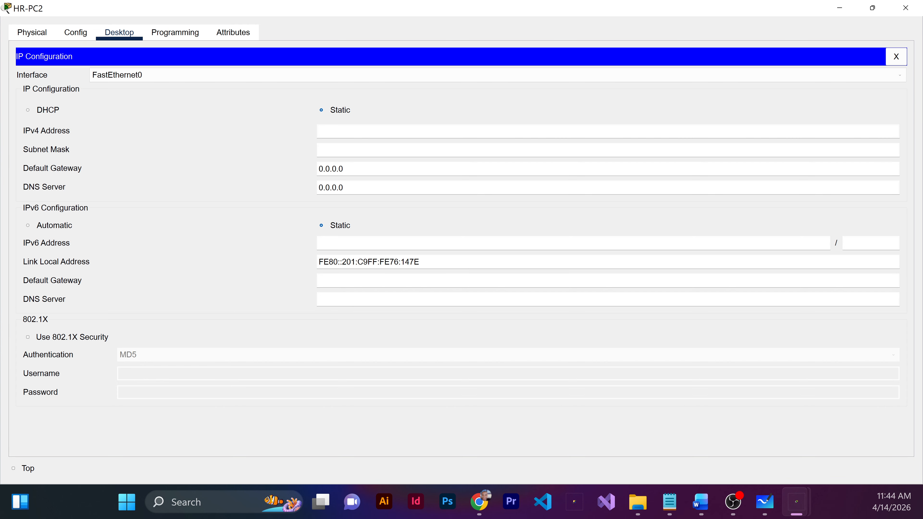
pyautogui.write('10.10.2.11')
pyautogui.click(348, 150)
pyautogui.hotkey('shift', 'Left')
pyautogui.hotkey('shift', 'Left')
pyautogui.hotkey('shift', 'Left')
pyautogui.hotkey('shift', 'Left')
pyautogui.hotkey('shift', 'Left')
pyautogui.hotkey('shift', 'Left')
pyautogui.press('BackSpace')
pyautogui.write('.255.255.0')
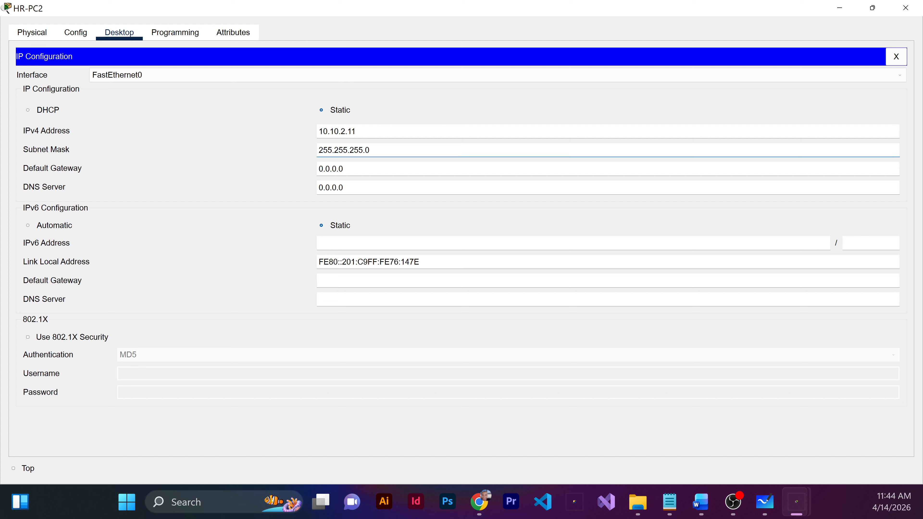
# - Set the IPv4 default gateway of HR-PC2 to 10.10.2.1 and close its configuration window
pyautogui.press('Tab')
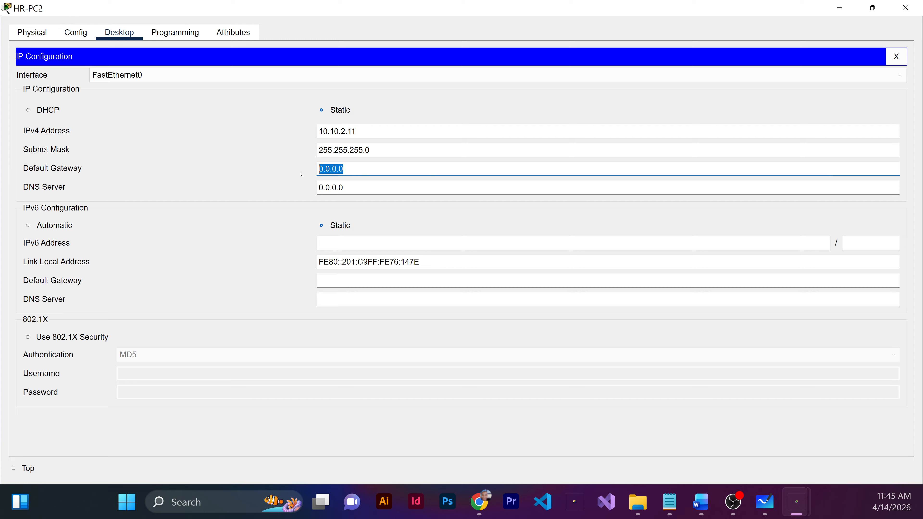
pyautogui.write('10.10.2.1')
pyautogui.click(906, 7)
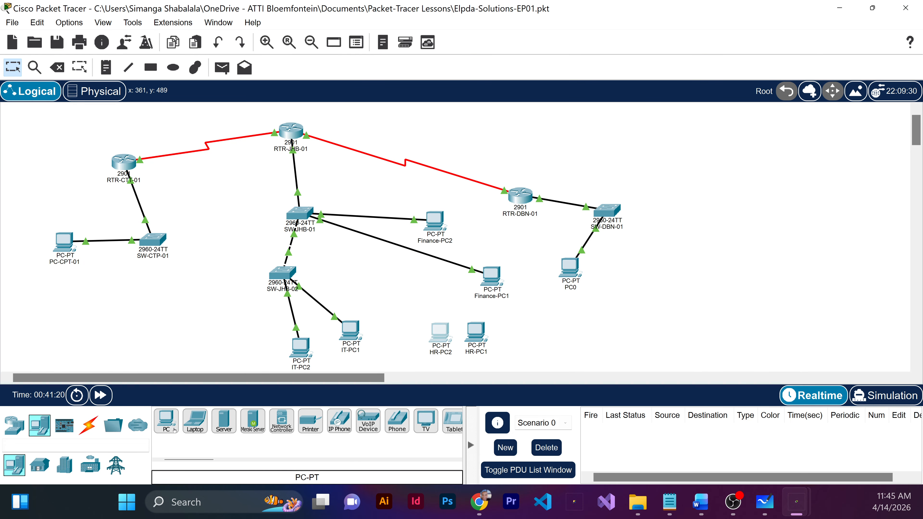
# - Connect HR-PC1 and HR-PC2 to SW-JHB-01 with Copper Straight-Through cables
pyautogui.click(89, 425)
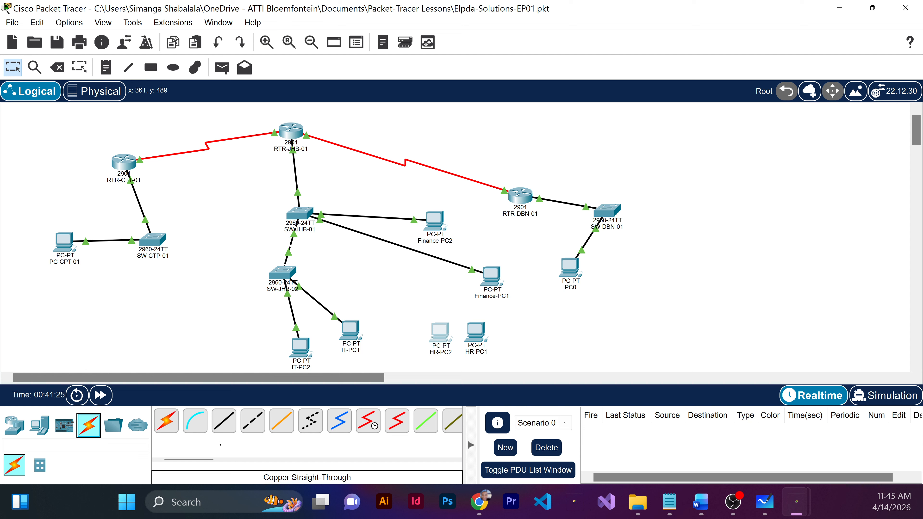
pyautogui.click(235, 431)
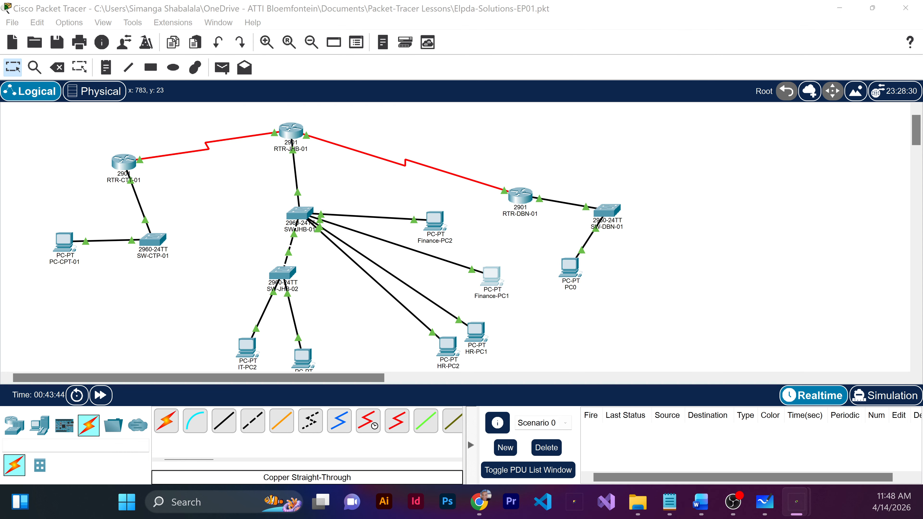
# - Ping 10.10.1.11 from the Command Prompt of Finance-PC1 to test connectivity with Finance-PC2
pyautogui.moveTo(0, 96); pyautogui.dragTo(450, 145)
pyautogui.doubleClick(449, 146)
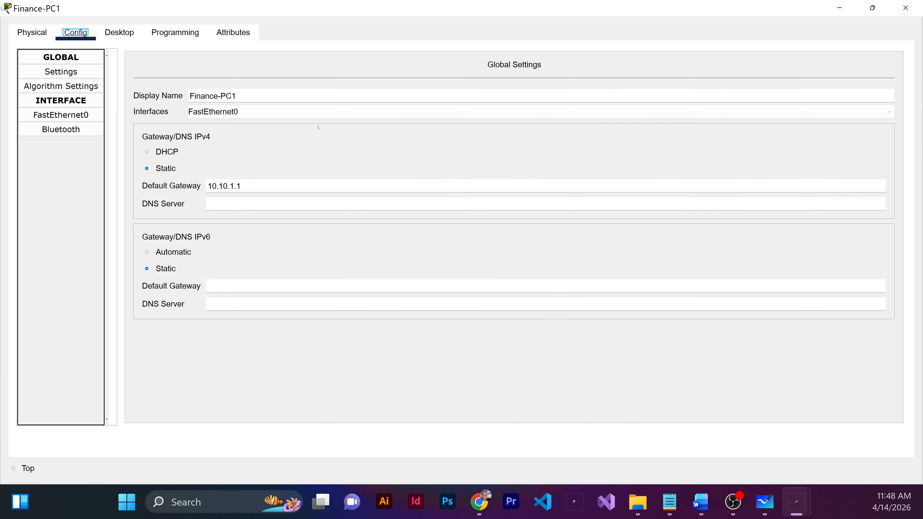
pyautogui.click(181, 35)
pyautogui.click(120, 32)
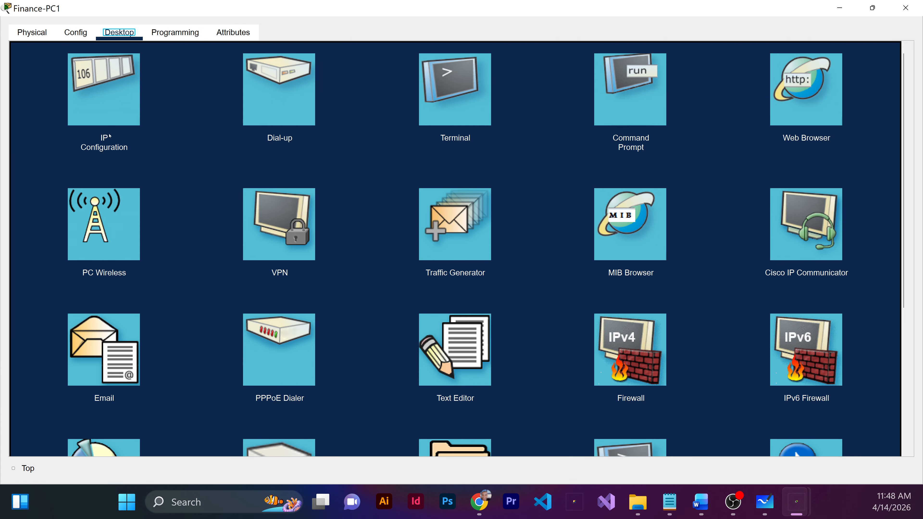
pyautogui.click(644, 99)
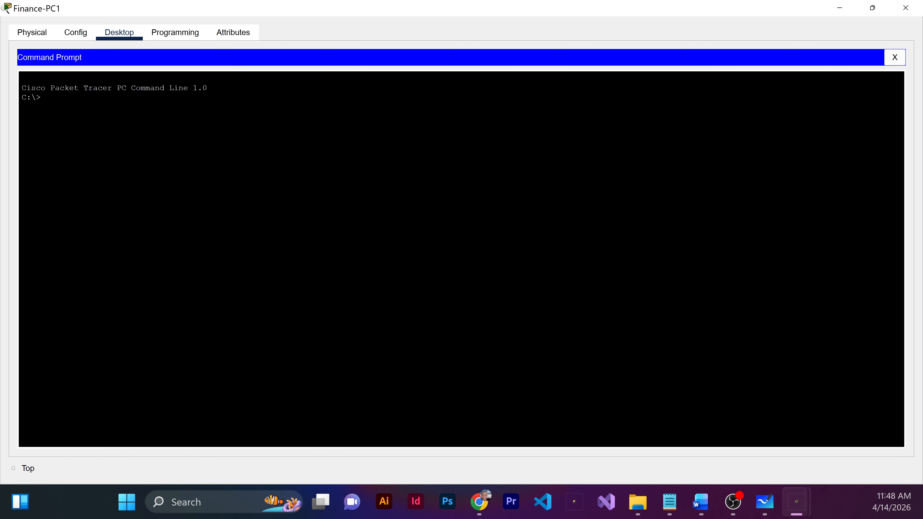
pyautogui.write('ping 10.10.1.11')
pyautogui.press('Return')
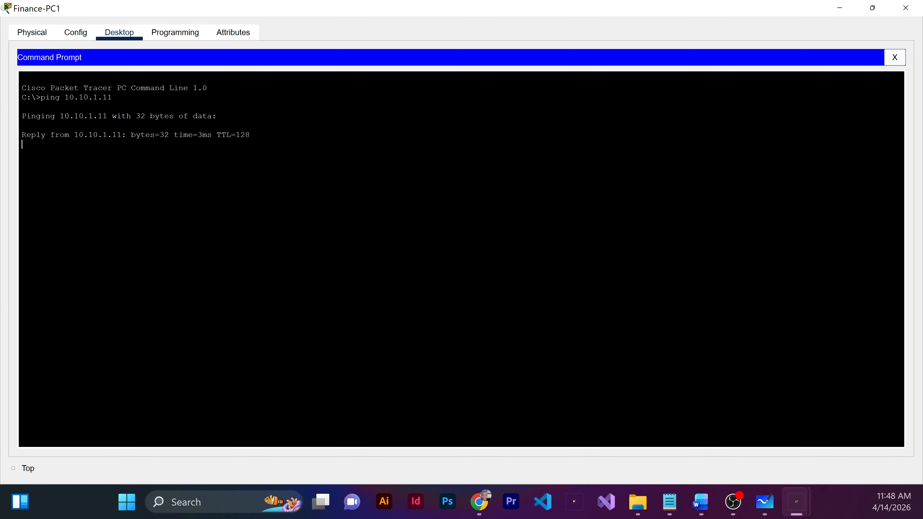